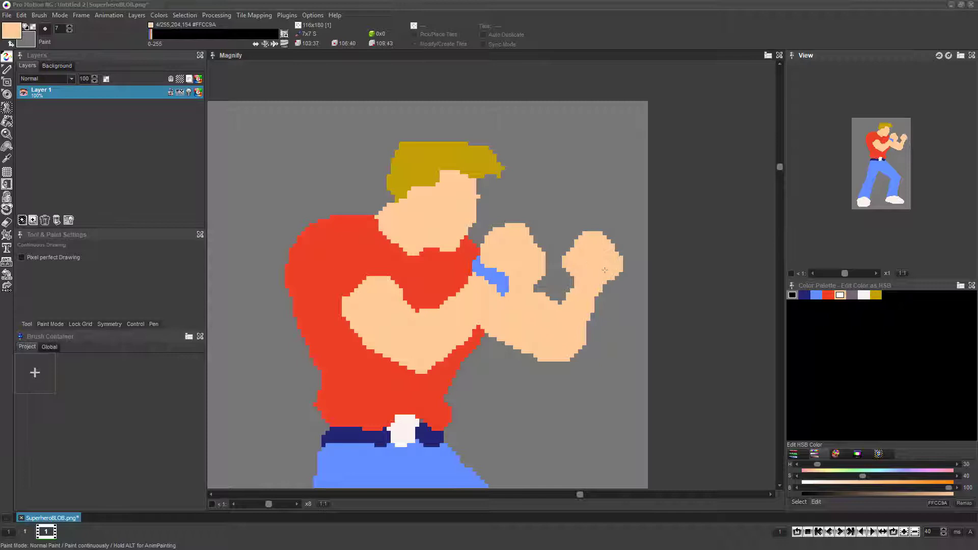
Step: Thicken the fighter's raised far forearm with the skin colour
drag(626, 266, 624, 289)
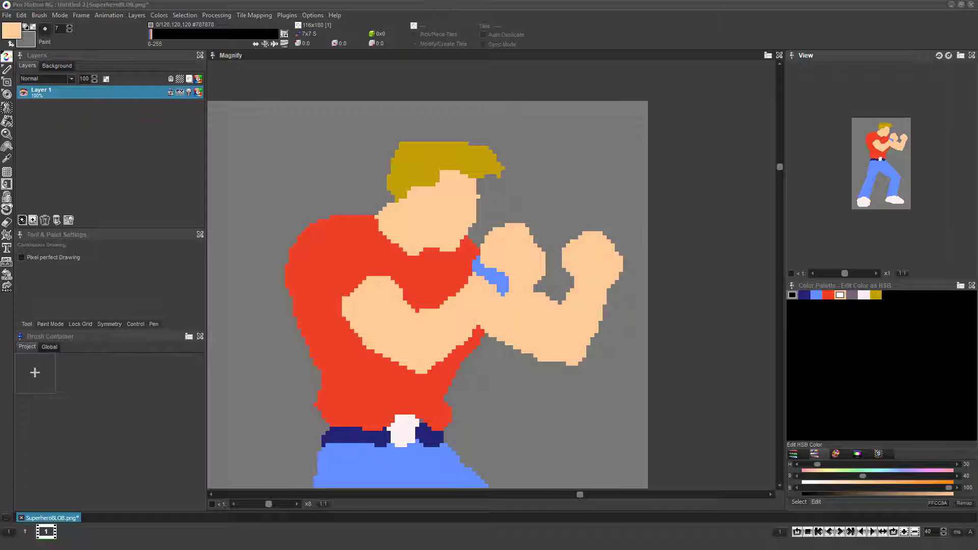
Step: Pick up the fighter's lower body from the belt down as a rectangular brush, resize it and stamp it back below the torso
scroll(366, 217, down, 1)
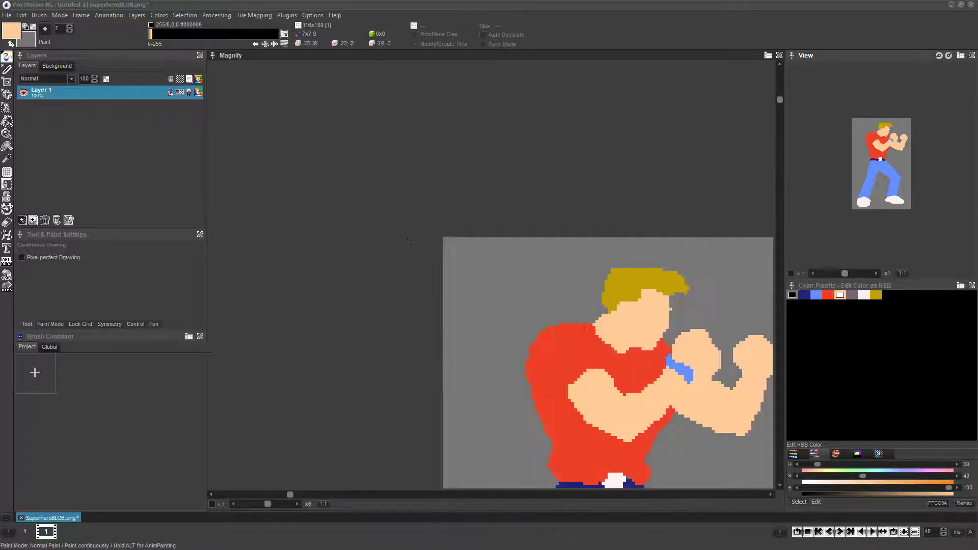
key(Down)
key(Down)
key(Down)
key(Right)
key(Right)
key(Right)
key(Down)
key(Down)
key(Down)
key(Right)
key(Right)
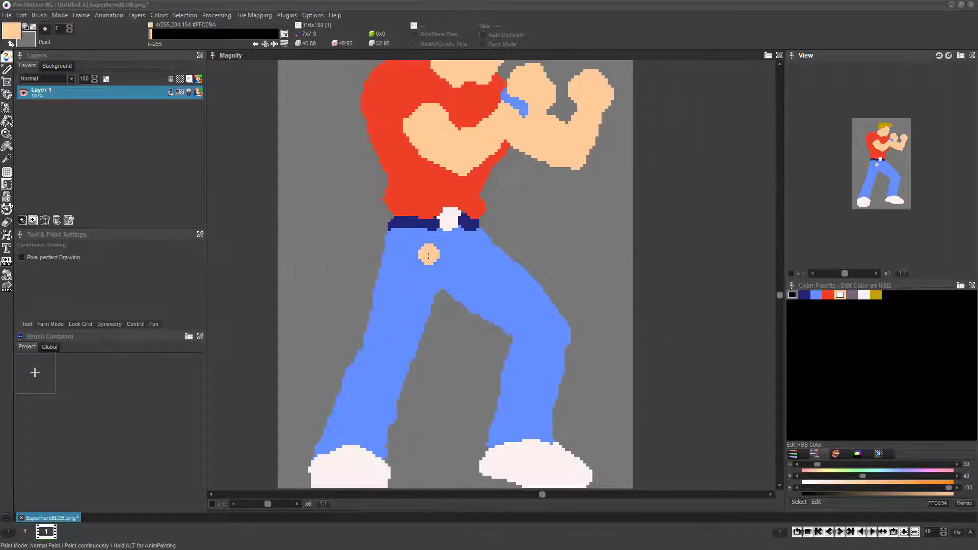
scroll(433, 258, down, 1)
key(Right)
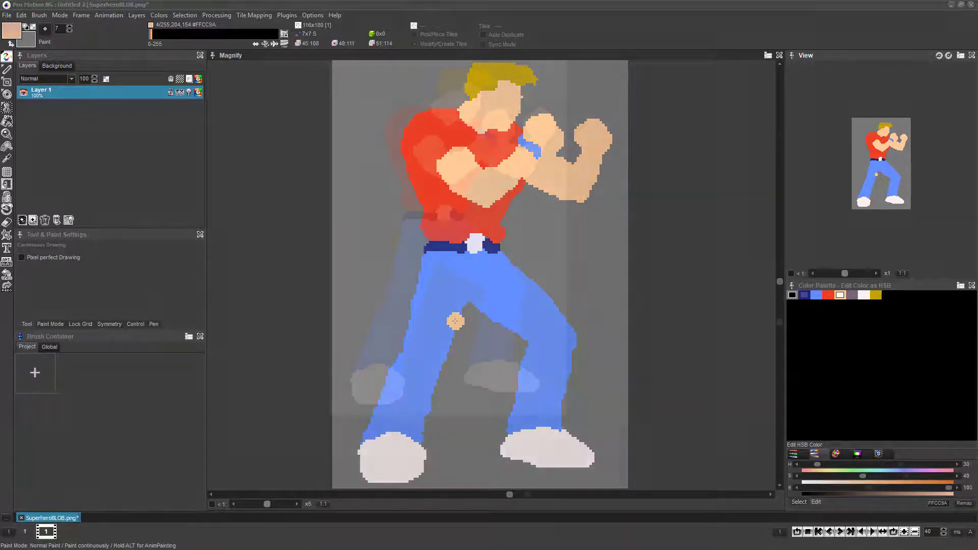
mouse_move(339, 215)
mouse_down()
mouse_move(559, 368)
mouse_move(559, 421)
mouse_move(526, 367)
mouse_move(553, 411)
mouse_up()
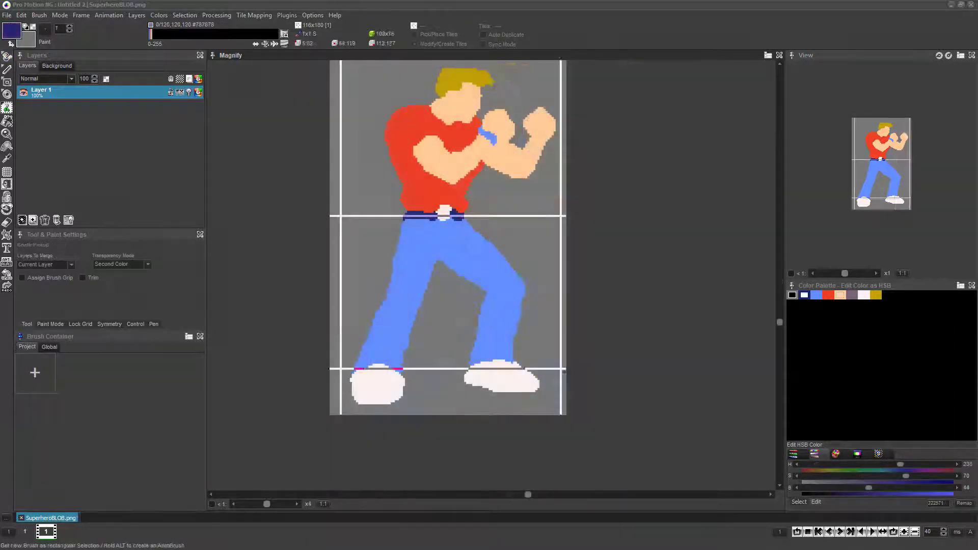
key(shift+z)
click(449, 312)
key(b)
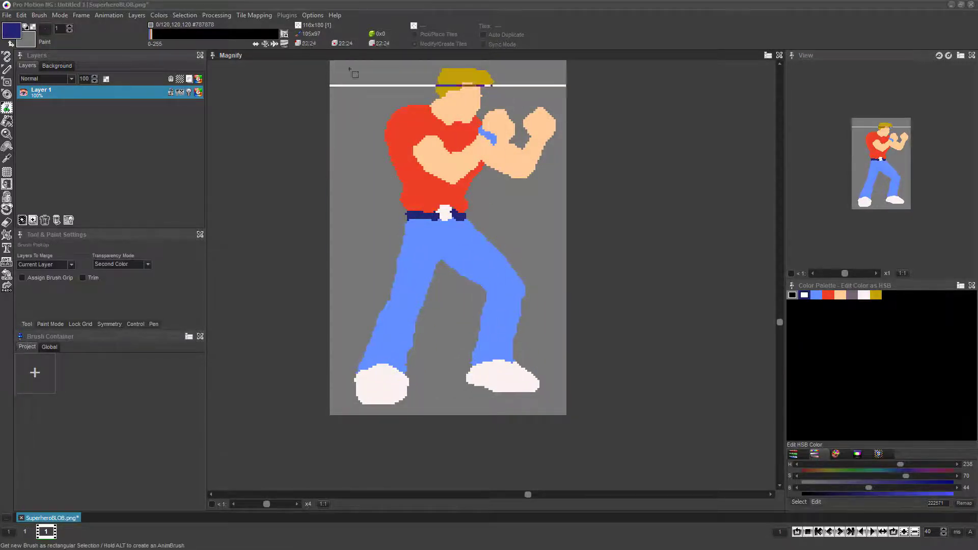
Step: Pick up the whole fighter as a rectangular brush and start resizing it
mouse_move(338, 65)
mouse_down()
mouse_move(563, 408)
mouse_move(550, 417)
mouse_move(547, 402)
mouse_up()
key(shift+z)
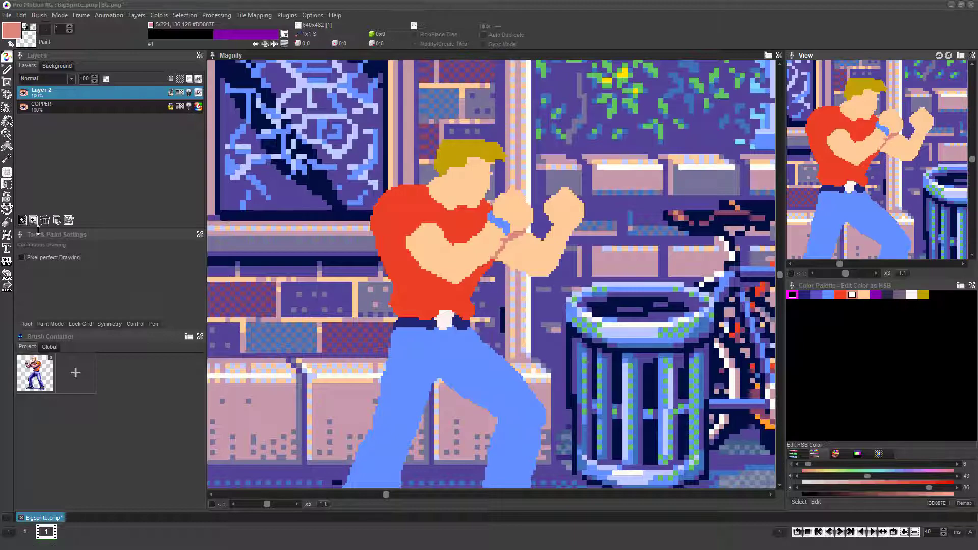
Step: Fill the fighter's far forearm with the darker skin colour #DD887E, and choose blue from the palette for drawing
key(f)
click(520, 255)
key(d)
scroll(441, 282, down, 2)
click(816, 295)
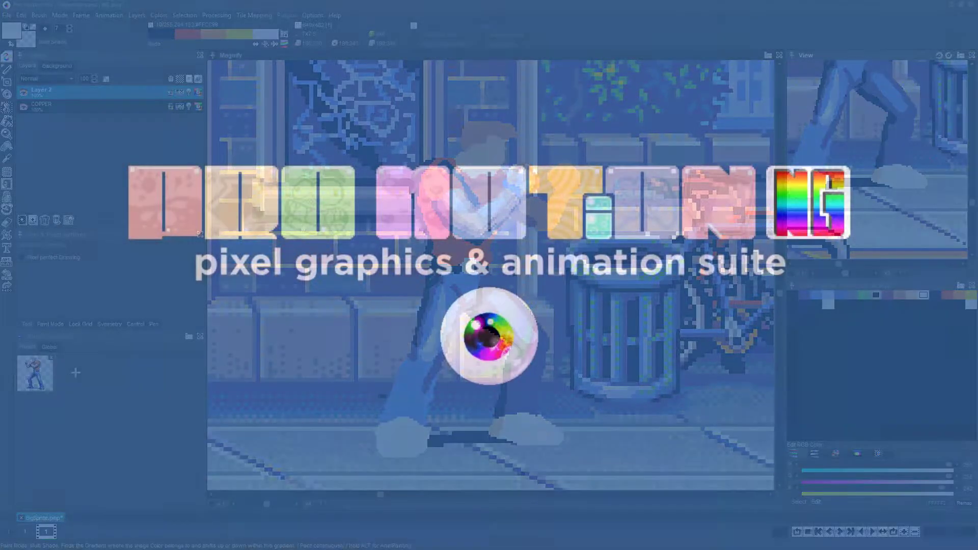
Step: Try the Brightness paint mode with a lightening stroke from face to front leg and a darkening stroke from shoulder to back leg
click(83, 16)
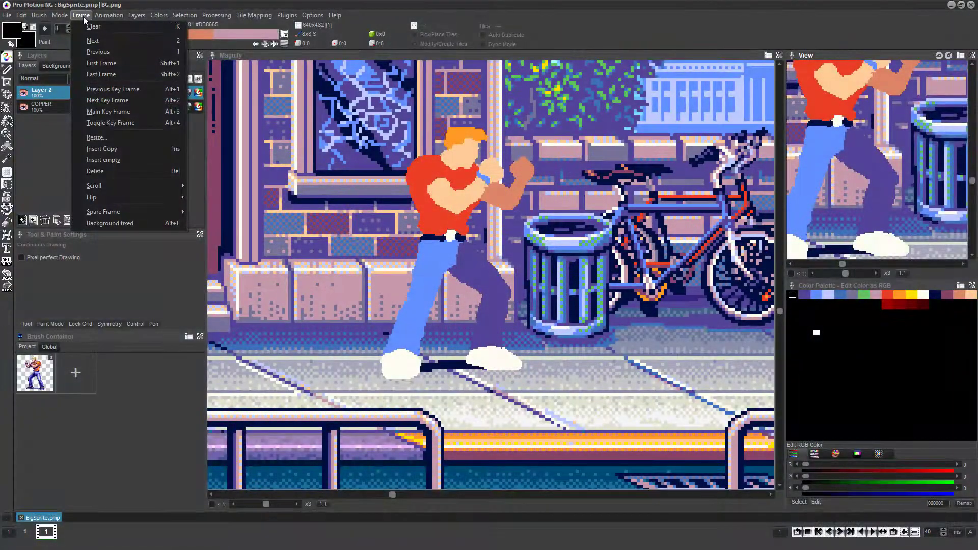
mouse_move(60, 16)
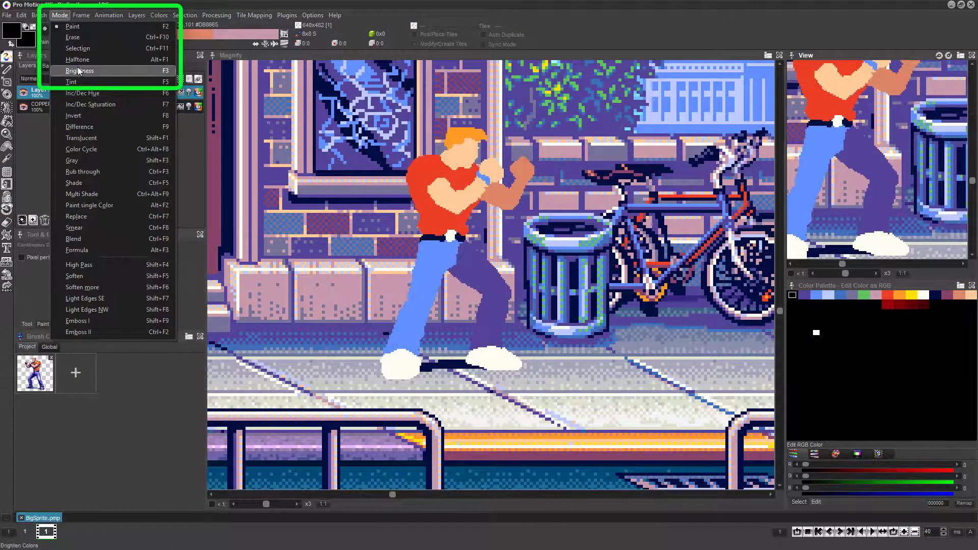
click(79, 71)
mouse_move(450, 152)
mouse_down()
mouse_move(473, 133)
mouse_move(402, 326)
mouse_up()
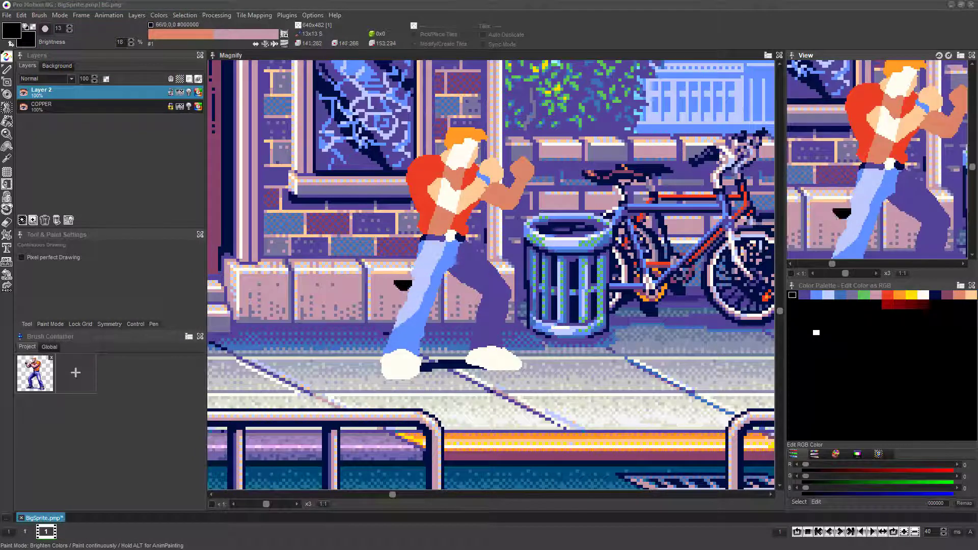
mouse_move(417, 176)
mouse_down()
mouse_move(449, 239)
mouse_move(499, 298)
mouse_up()
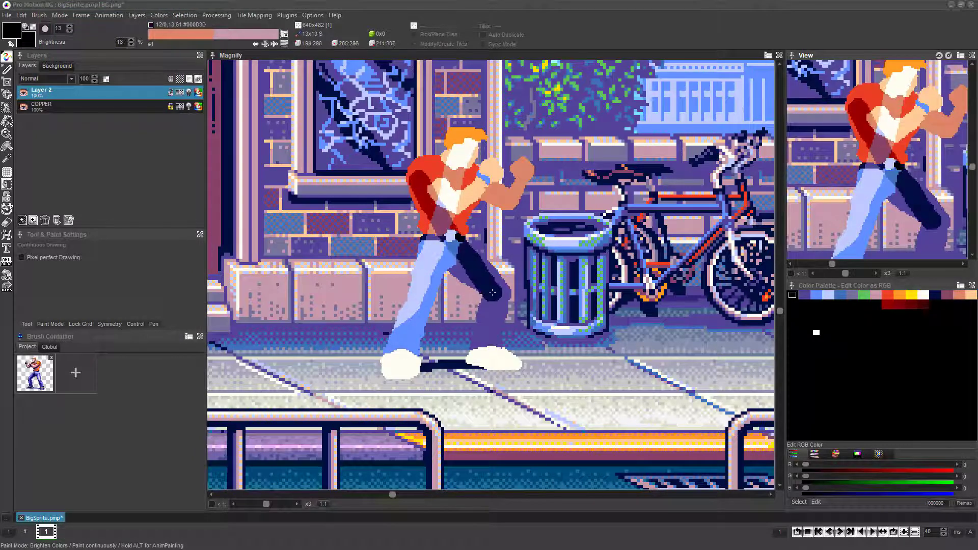
key(ctrl+z)
key(ctrl+z)
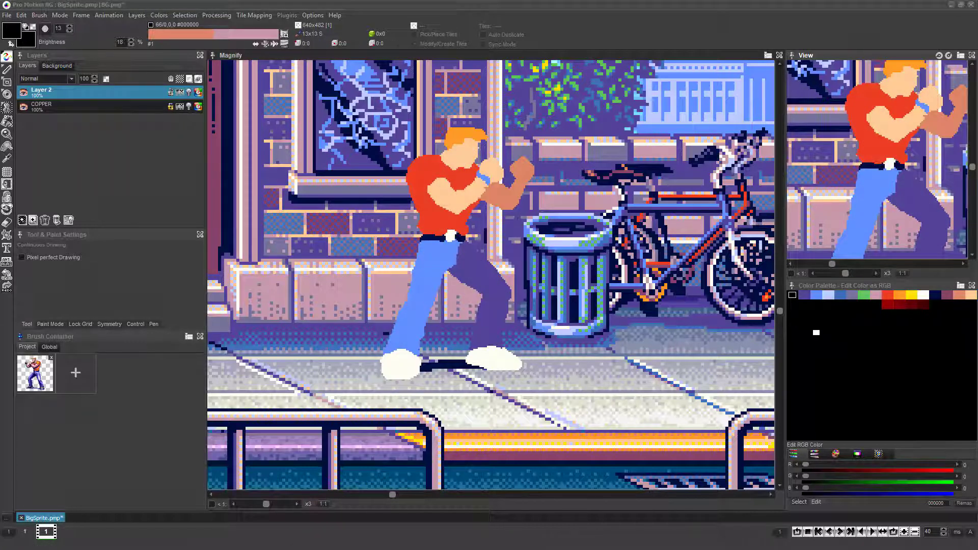
Step: Try lightening and darkening strokes over the torso and upper legs with an adjusted Brightness strength
click(122, 42)
drag(152, 42, 166, 41)
drag(461, 168, 448, 254)
drag(423, 170, 468, 267)
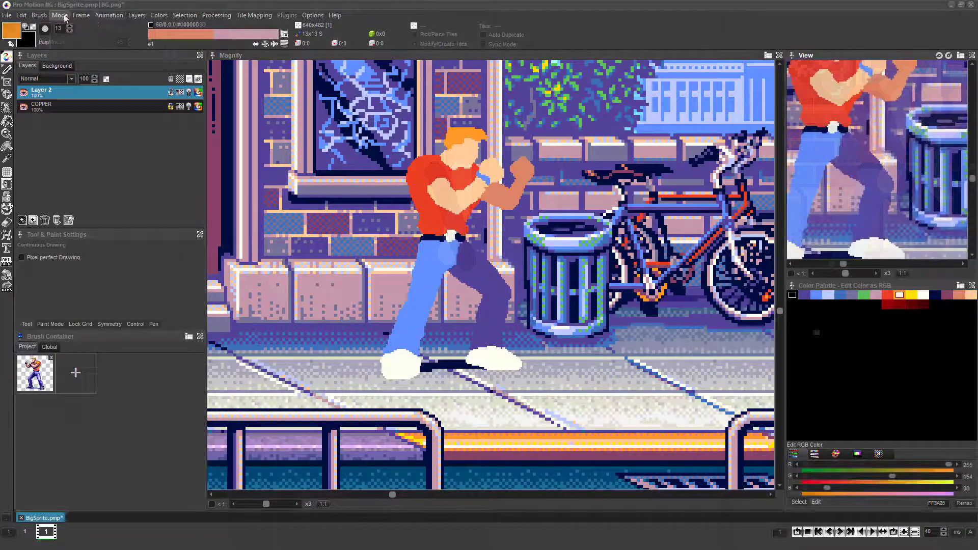
Step: Try the Tint paint mode on both trouser legs, recolouring them red and tinting them back to blue
click(59, 15)
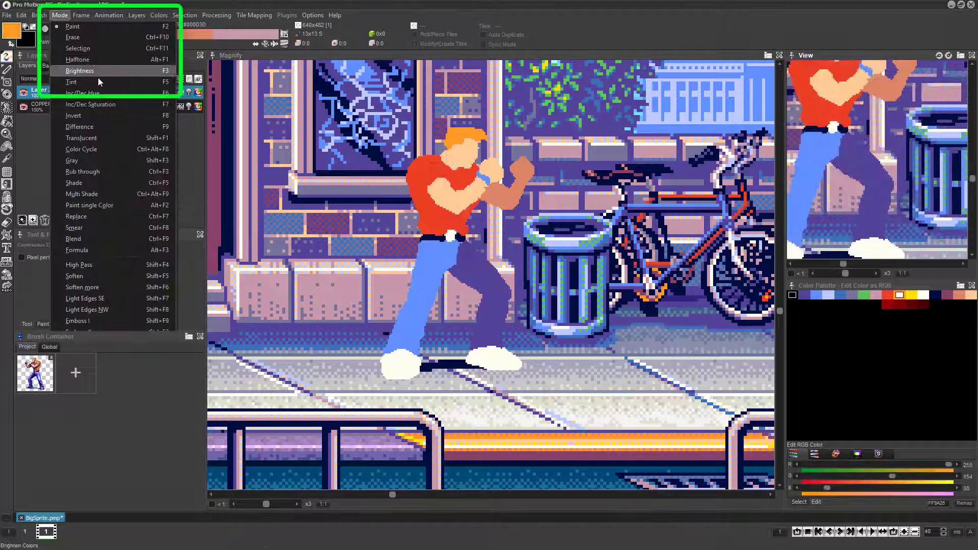
click(98, 85)
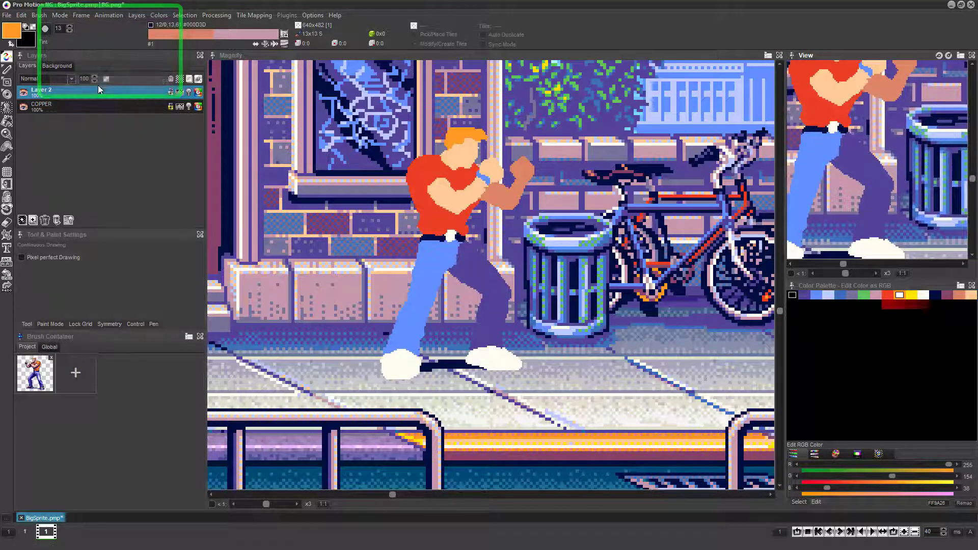
click(887, 295)
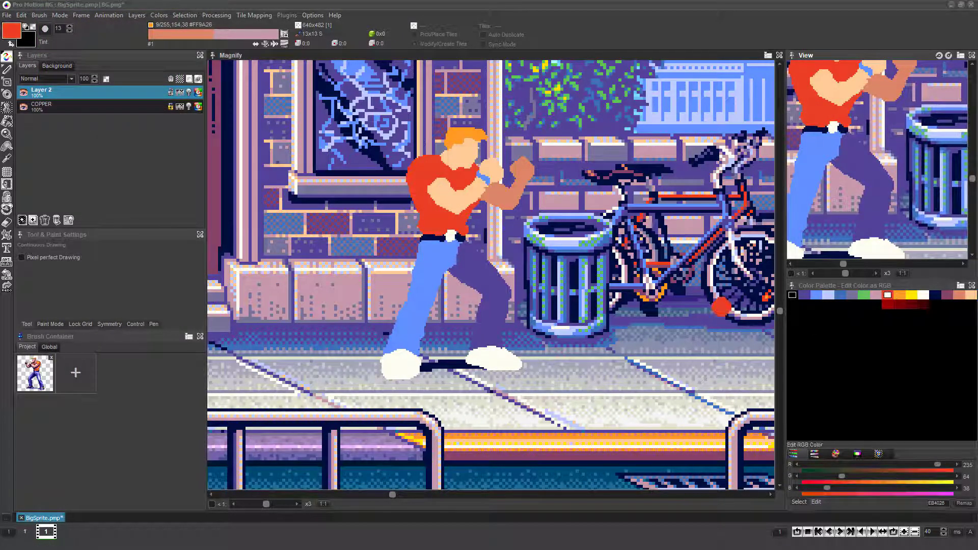
mouse_move(414, 328)
mouse_down()
mouse_move(405, 359)
mouse_move(419, 289)
mouse_move(461, 257)
mouse_move(492, 301)
mouse_move(490, 356)
mouse_move(484, 302)
mouse_up()
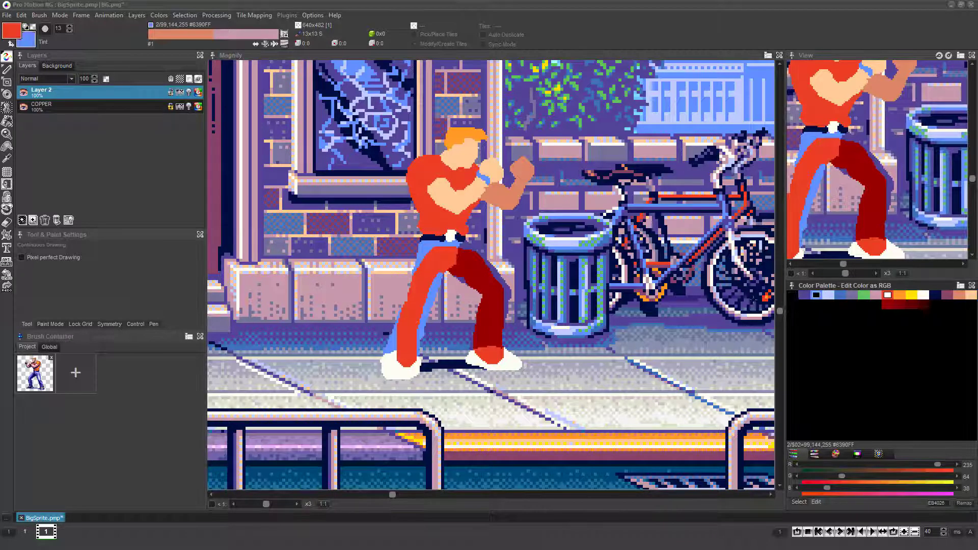
mouse_move(483, 268)
mouse_down()
mouse_move(437, 254)
mouse_move(419, 298)
mouse_move(458, 272)
mouse_move(491, 300)
mouse_move(487, 275)
mouse_move(495, 324)
mouse_move(483, 335)
mouse_move(483, 312)
mouse_move(490, 354)
mouse_up()
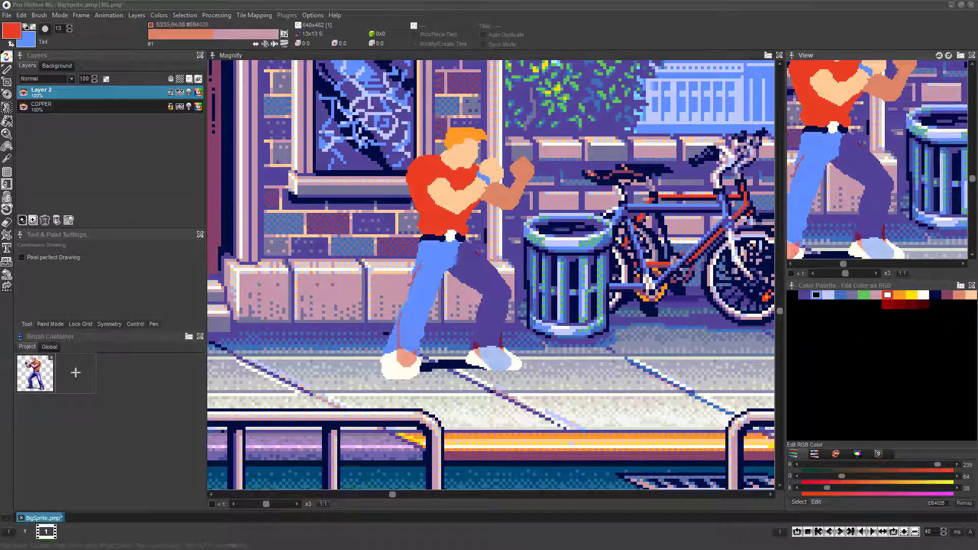
Step: Try Translucent paint mode at 63% with off-white strokes over both legs, and set dark navy as the second colour
click(60, 15)
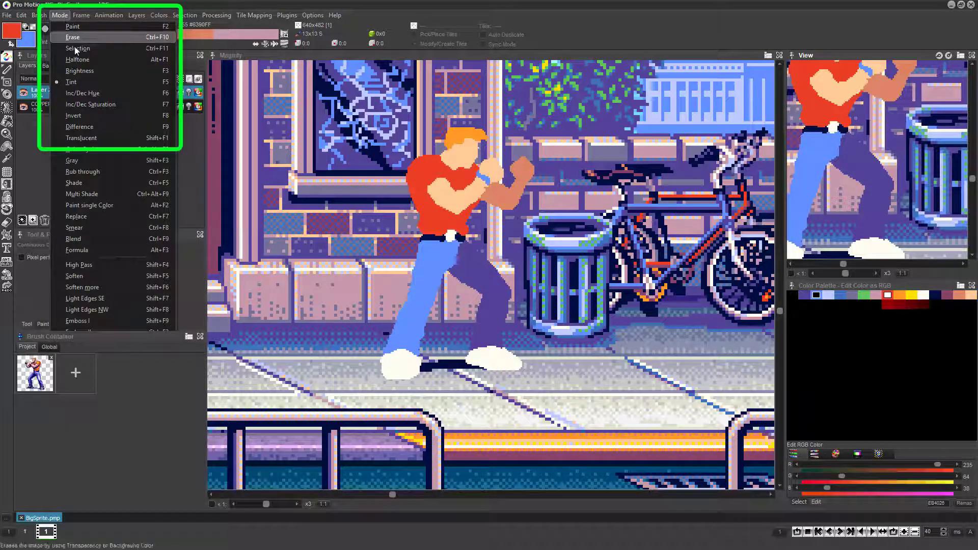
click(90, 137)
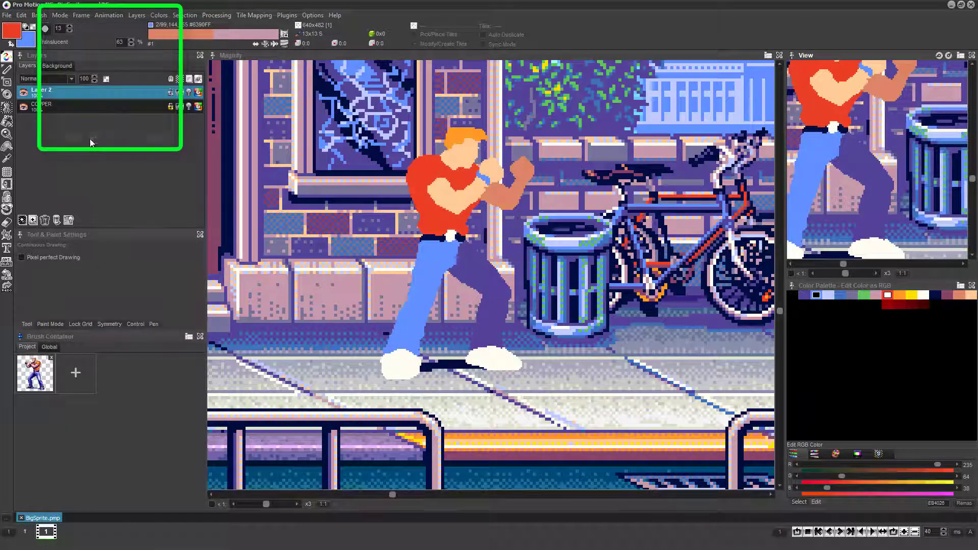
click(921, 296)
drag(441, 231, 418, 311)
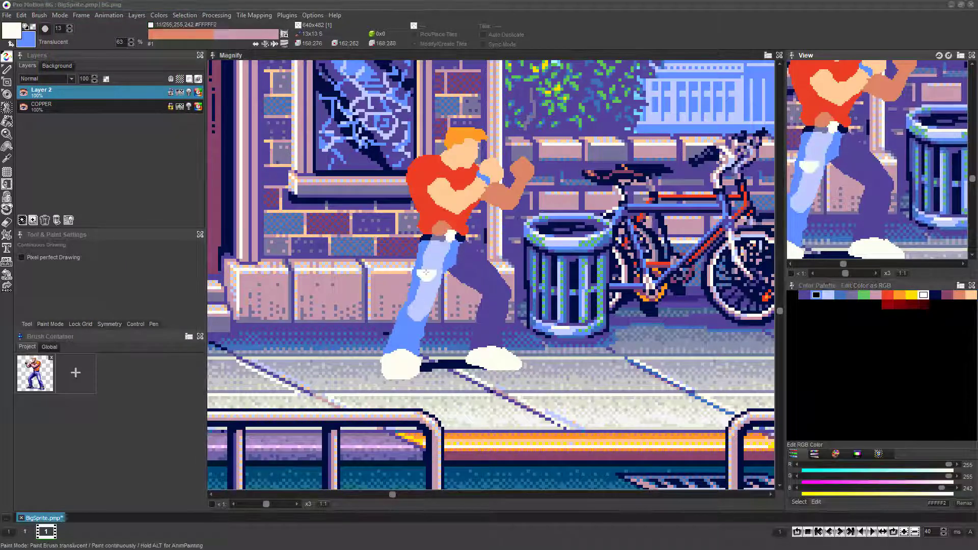
drag(427, 246, 426, 282)
mouse_move(459, 243)
mouse_down()
mouse_move(492, 295)
mouse_move(500, 321)
mouse_up()
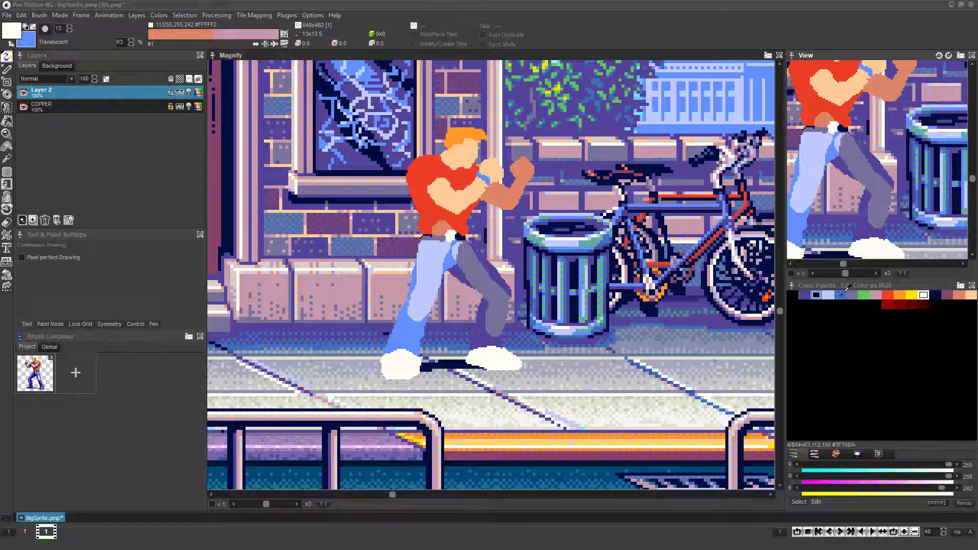
right_click(935, 295)
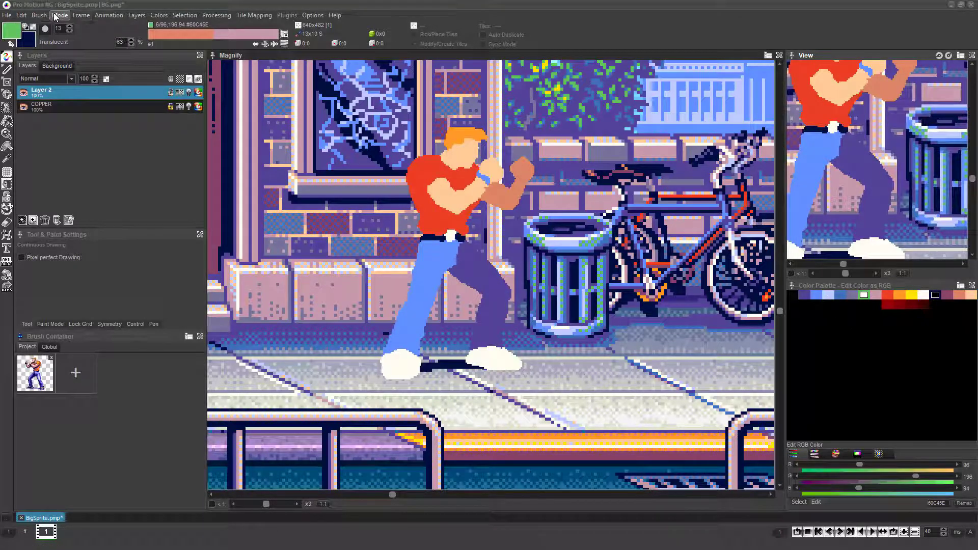
Step: Try tinting the fighter's torso and thighs green (#60C45E) with the Tint paint mode
click(57, 16)
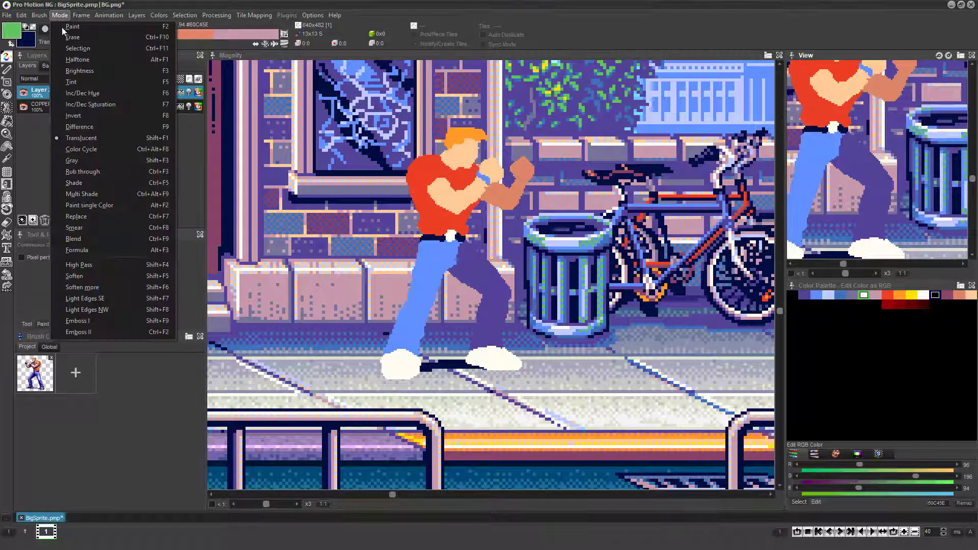
click(84, 78)
mouse_move(454, 178)
mouse_down()
mouse_move(450, 228)
mouse_move(434, 184)
mouse_move(432, 286)
mouse_move(491, 280)
mouse_up()
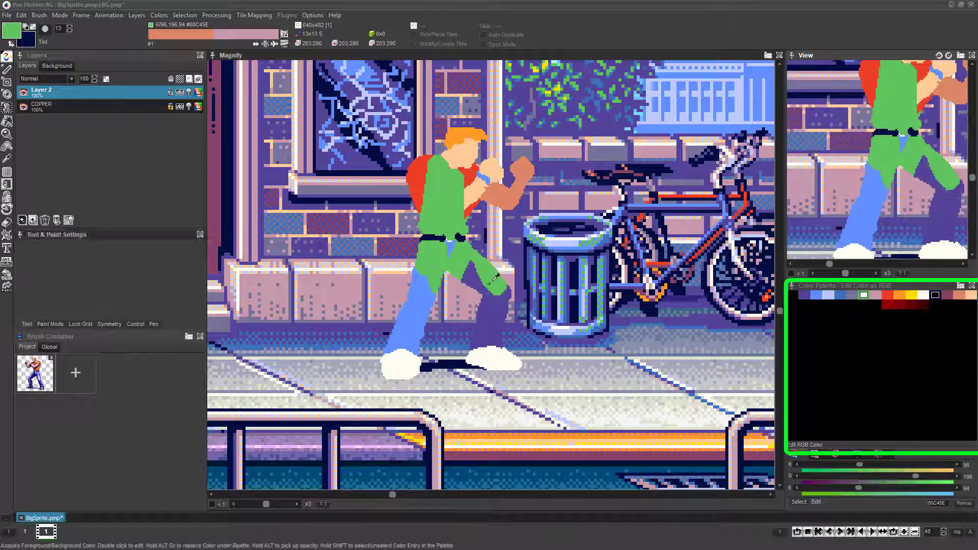
key(ctrl+z)
Step: Define three separate green swatches in empty palette slots: lime #AAFF00, a medium green and a dark green
click(860, 311)
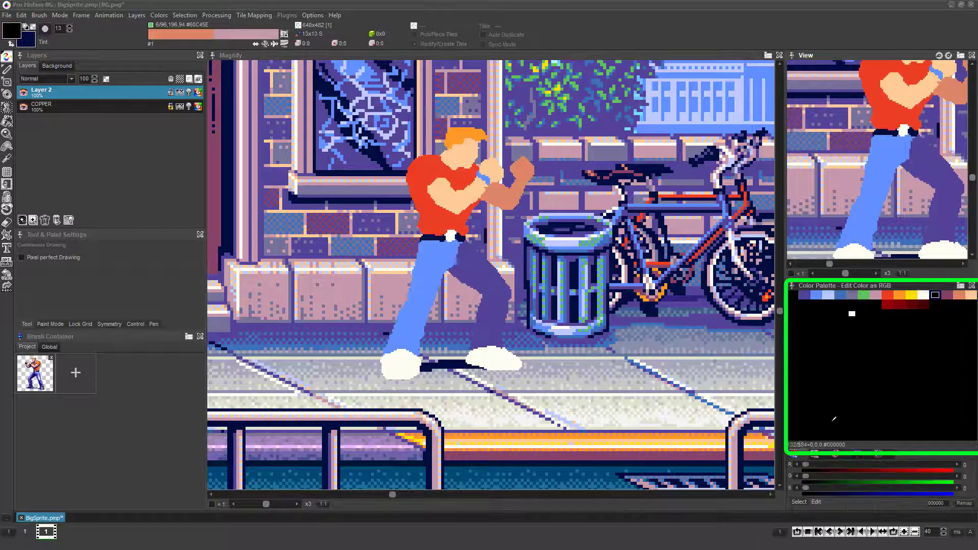
drag(903, 489, 949, 489)
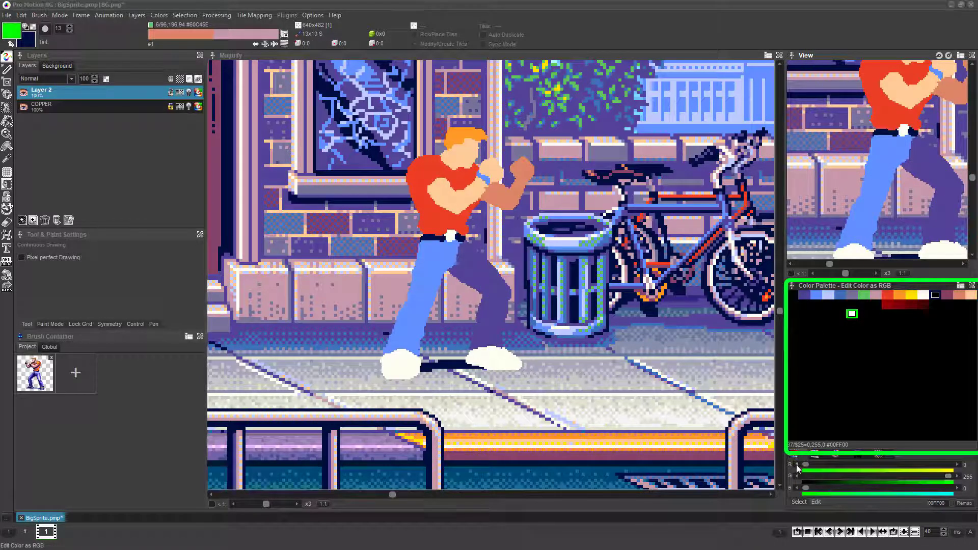
drag(804, 465, 888, 464)
click(899, 313)
drag(805, 476, 875, 469)
click(948, 312)
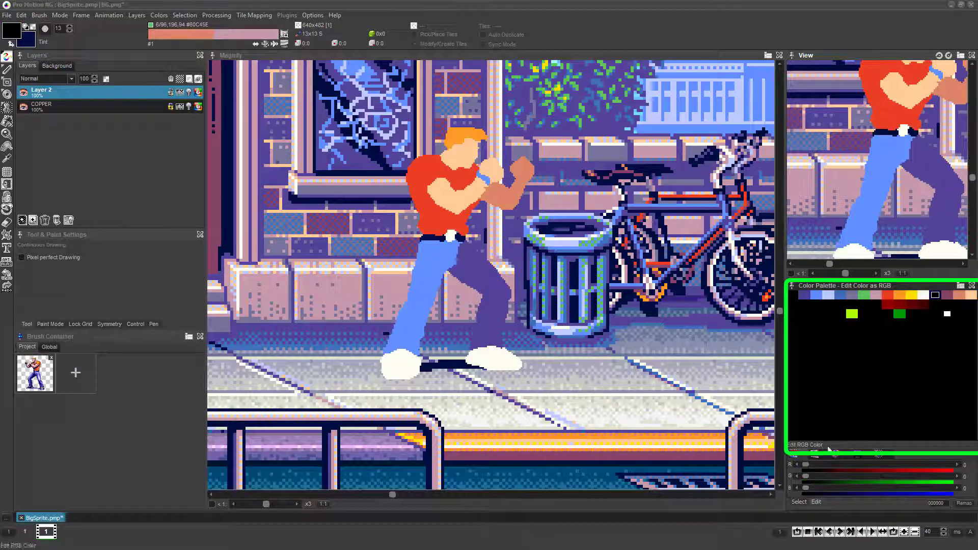
drag(807, 477, 832, 478)
Step: Blend the palette slots from the lime swatch through the medium green to the dark green into a gradient
click(853, 313)
key(r)
key(r)
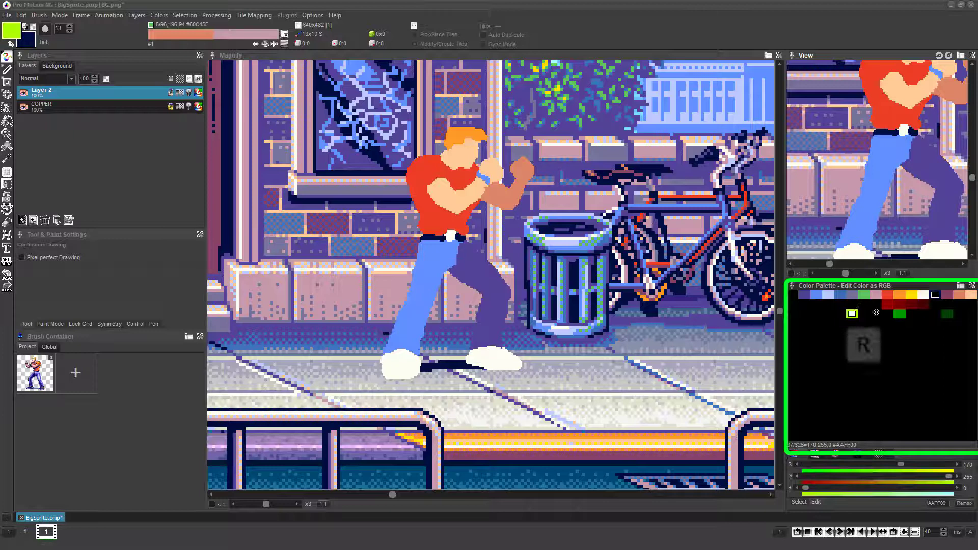
Step: Define a white #FFFFFF swatch at the start of the green palette row and blend the slots between it and the lime
click(793, 313)
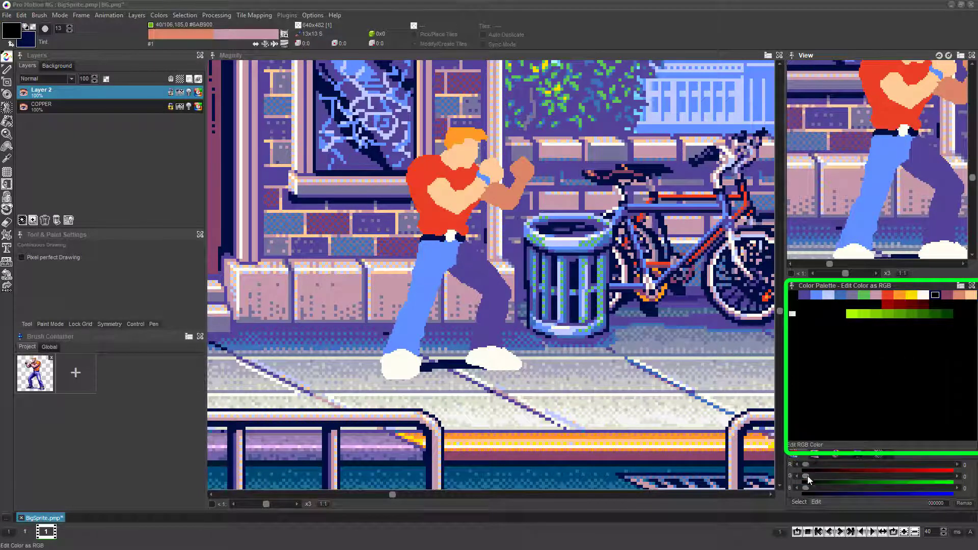
drag(808, 475, 951, 489)
drag(805, 464, 950, 465)
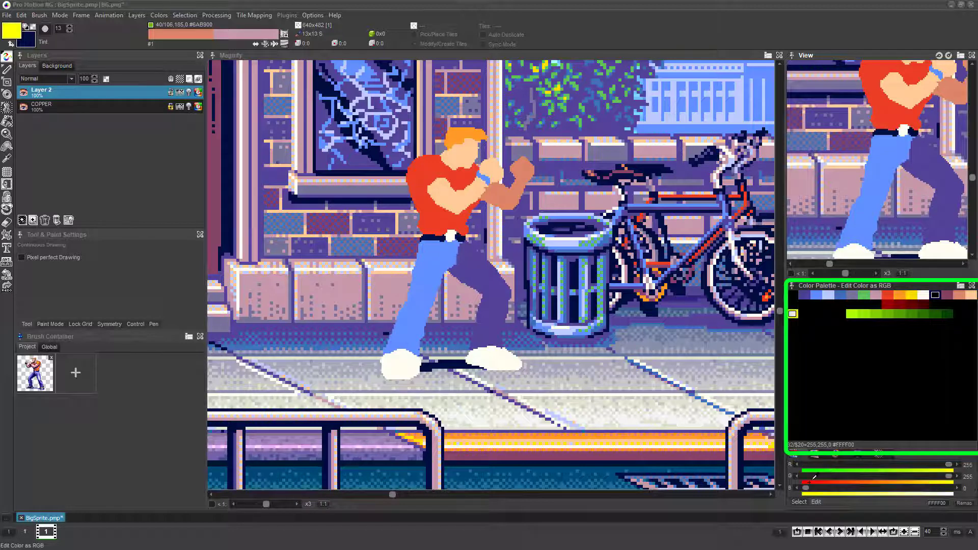
drag(826, 488, 950, 488)
key(r)
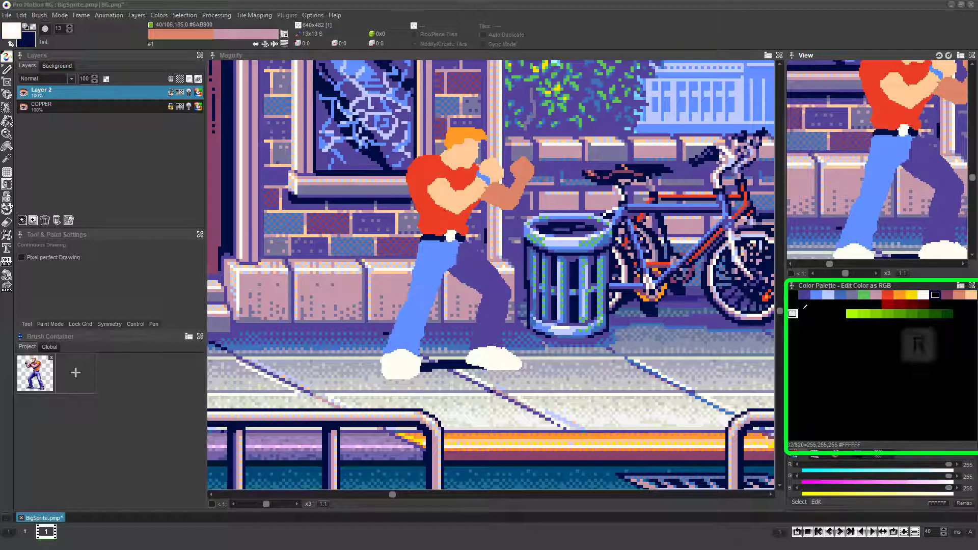
Step: Choose the light green #95E800 from the new ramp and tint the fighter's face and front arm with it
click(864, 312)
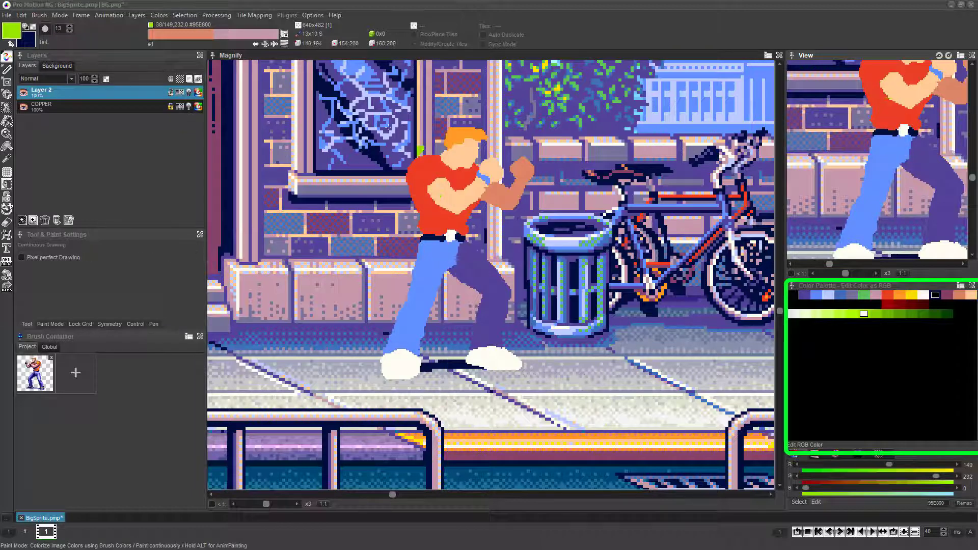
mouse_move(461, 153)
mouse_down()
mouse_move(447, 231)
mouse_move(501, 306)
mouse_move(468, 261)
mouse_move(434, 268)
mouse_move(410, 364)
mouse_move(437, 279)
mouse_move(433, 168)
mouse_move(466, 190)
mouse_move(492, 193)
mouse_up()
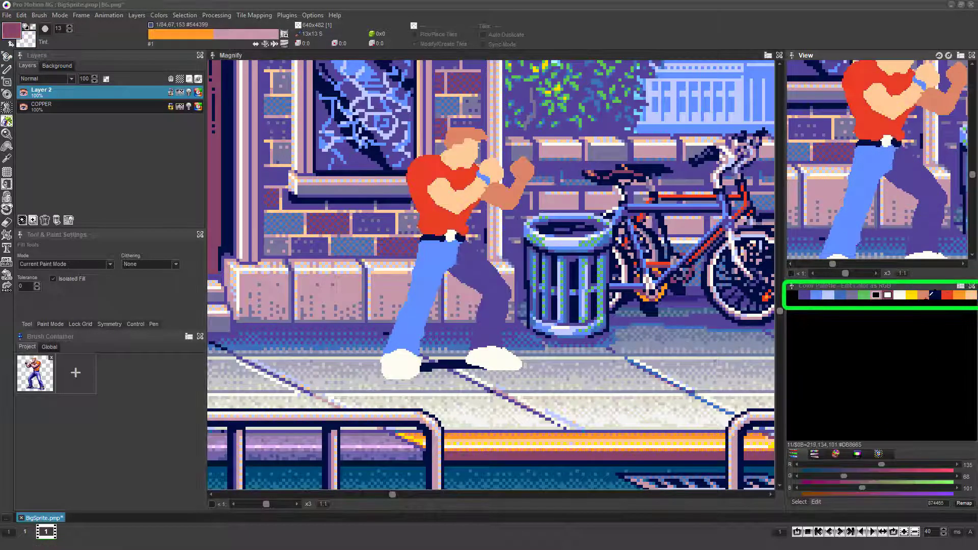
Step: Reorder the palette so mauve, tan, peach, white, navy, red, orange and yellow run in sequence, and remap the image
click(972, 295)
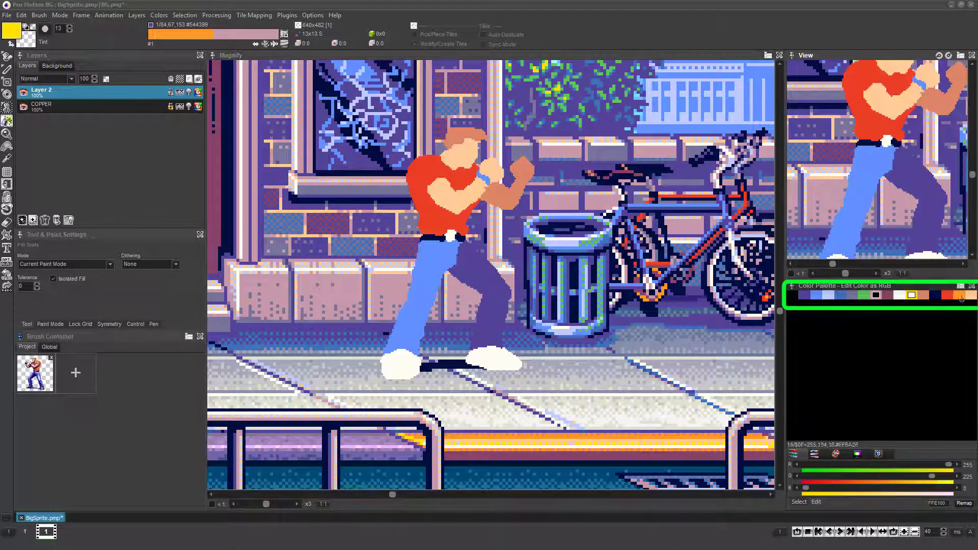
click(964, 504)
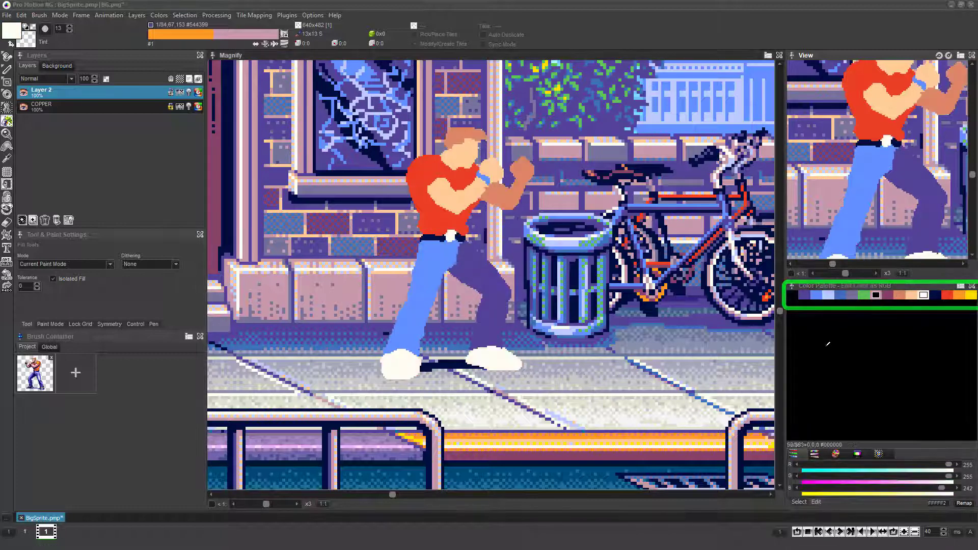
Step: Create a new colour gradient titled Blues
click(84, 15)
click(158, 15)
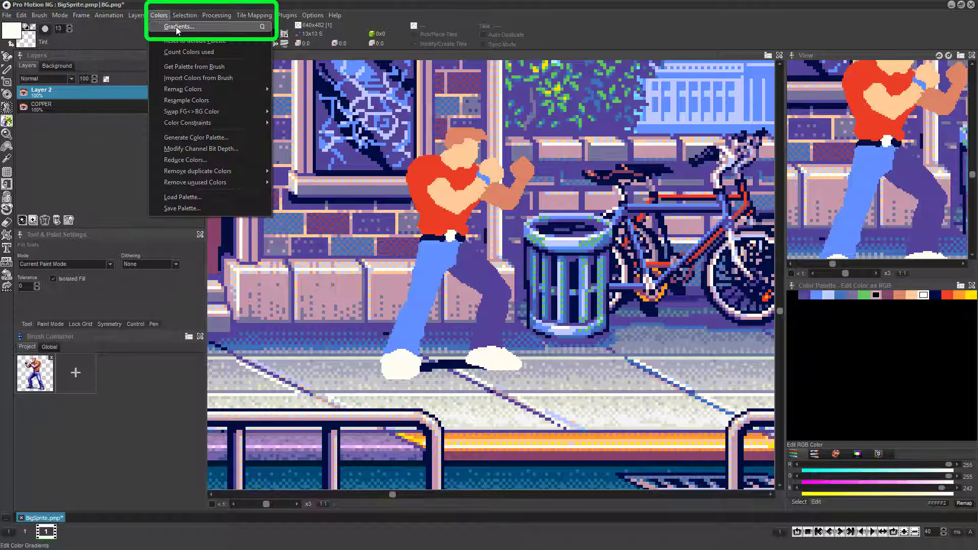
click(207, 26)
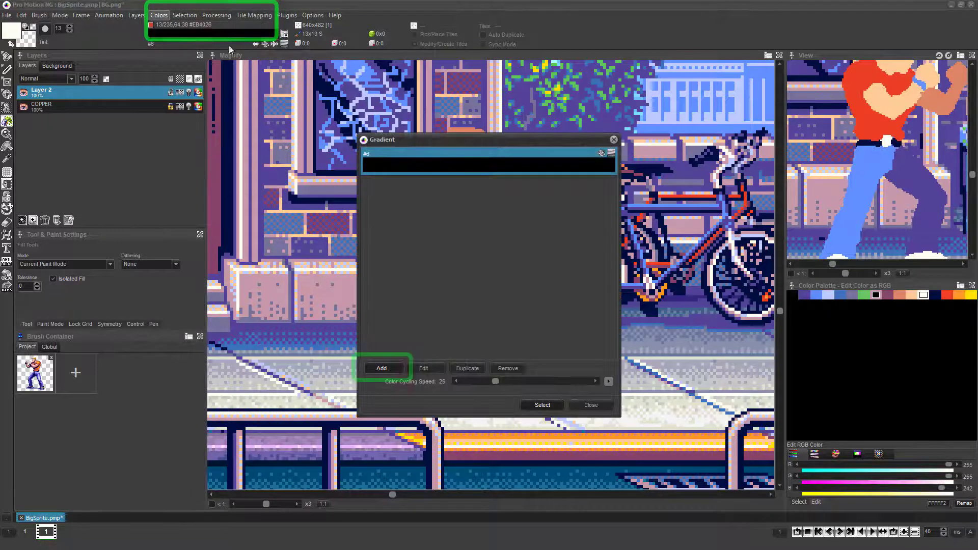
click(382, 368)
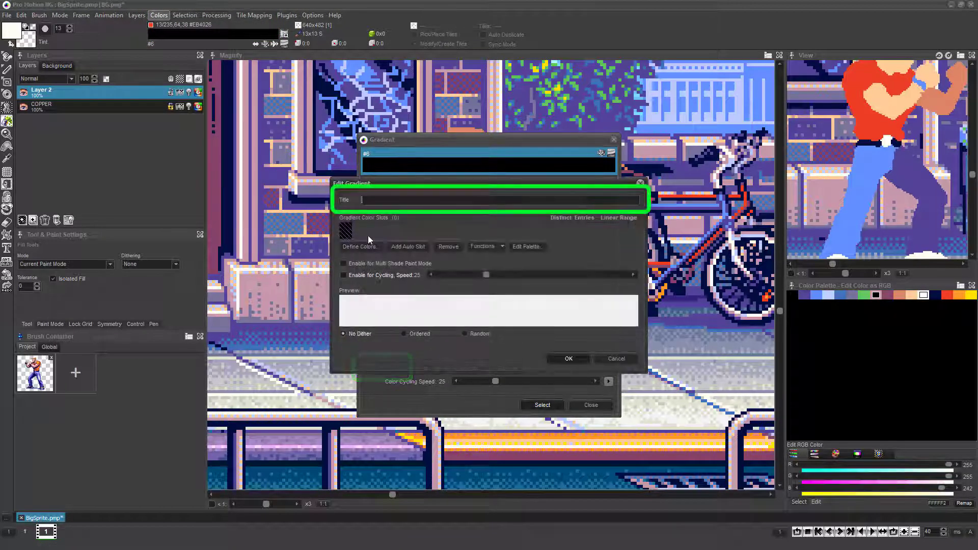
text(Blues)
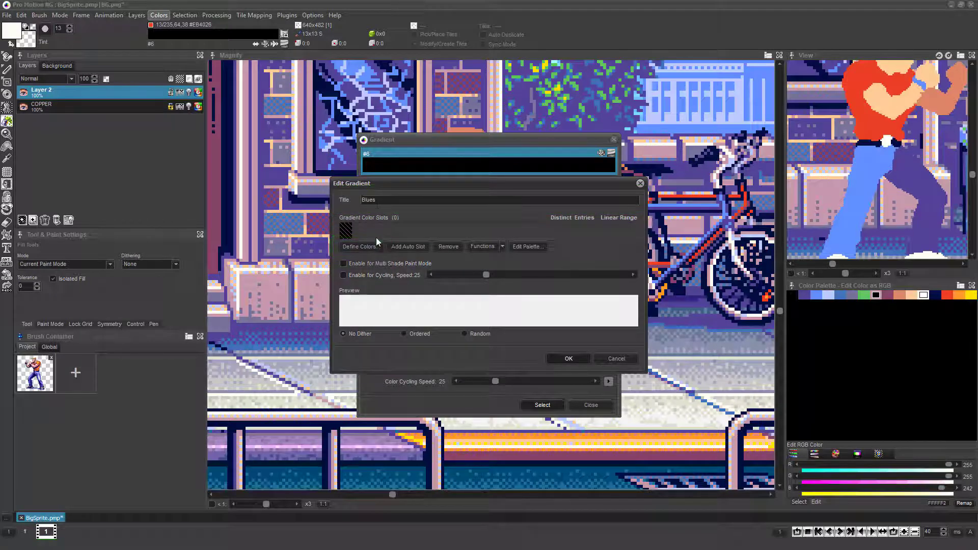
Step: Fill the Blues gradient with navy, purple, blue, light blue and white in that order, and enable it for Multi Shade Paint Mode
click(362, 247)
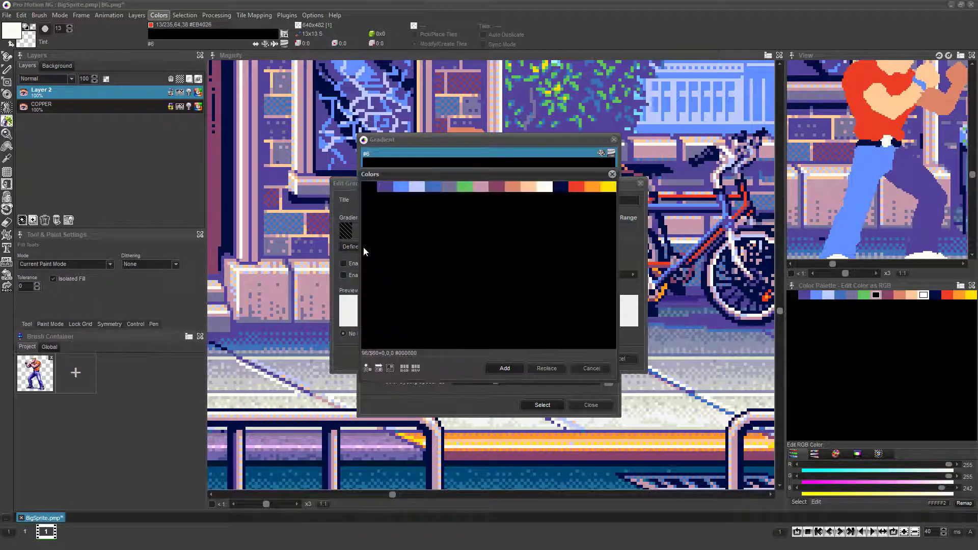
click(384, 188)
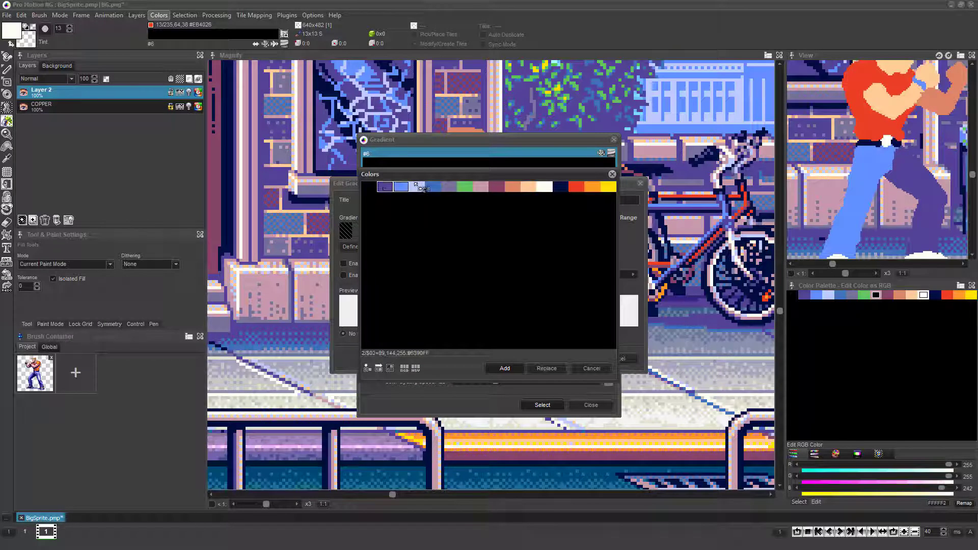
click(544, 186)
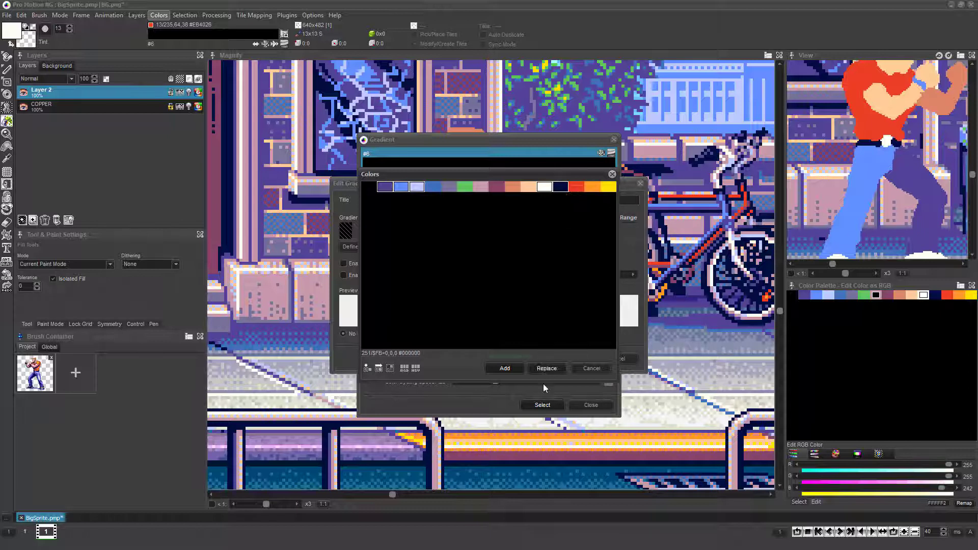
click(506, 368)
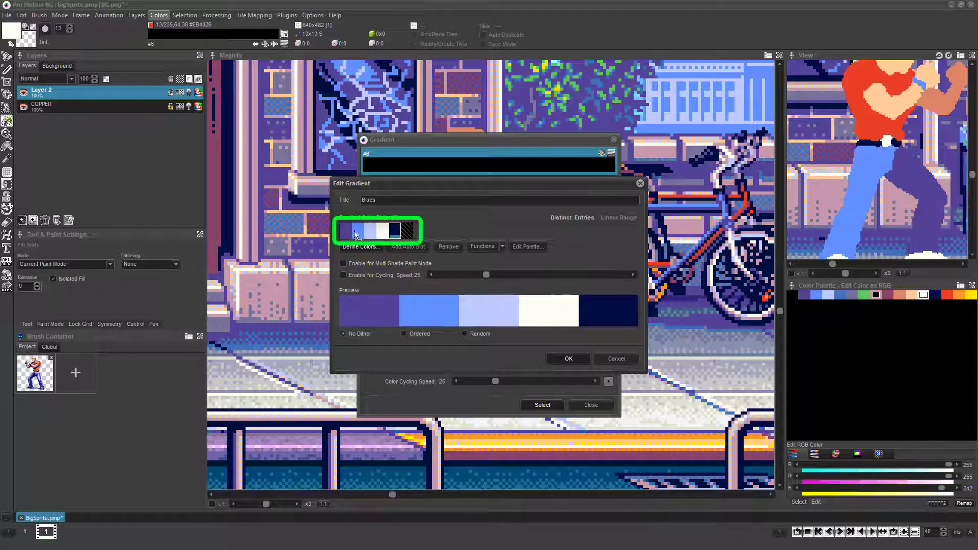
drag(346, 235, 346, 235)
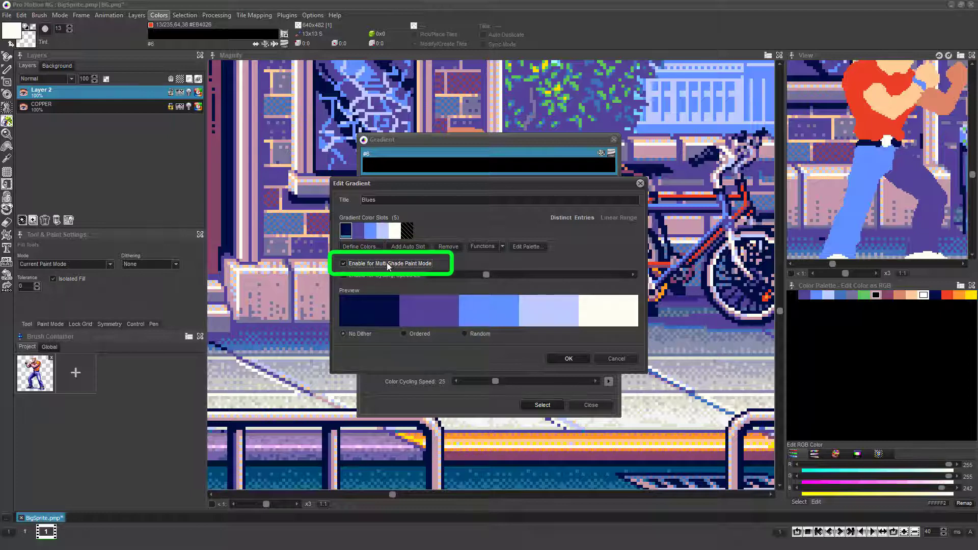
click(562, 359)
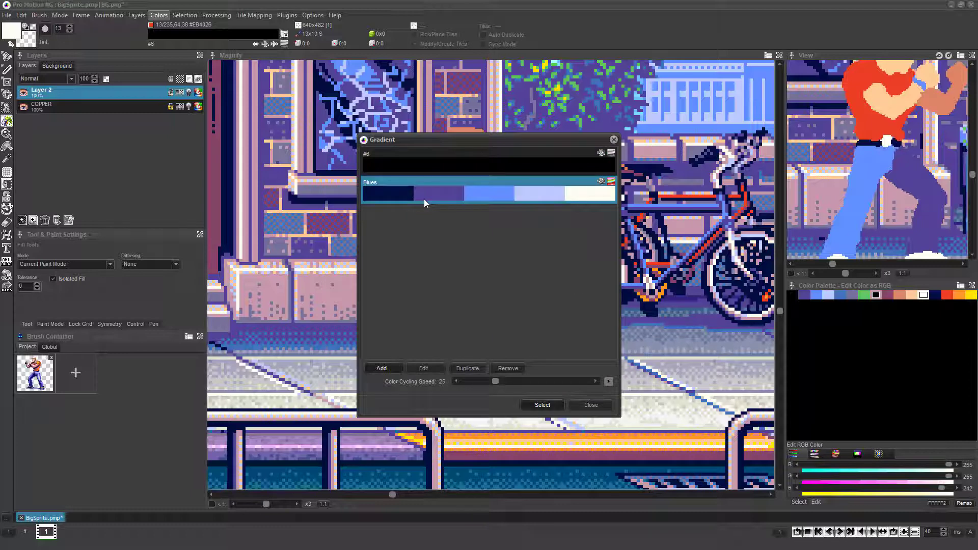
Step: Add a Reds gradient running navy, red, orange, yellow and white, enabled for Multi Shade Paint Mode
click(381, 371)
text(Reds)
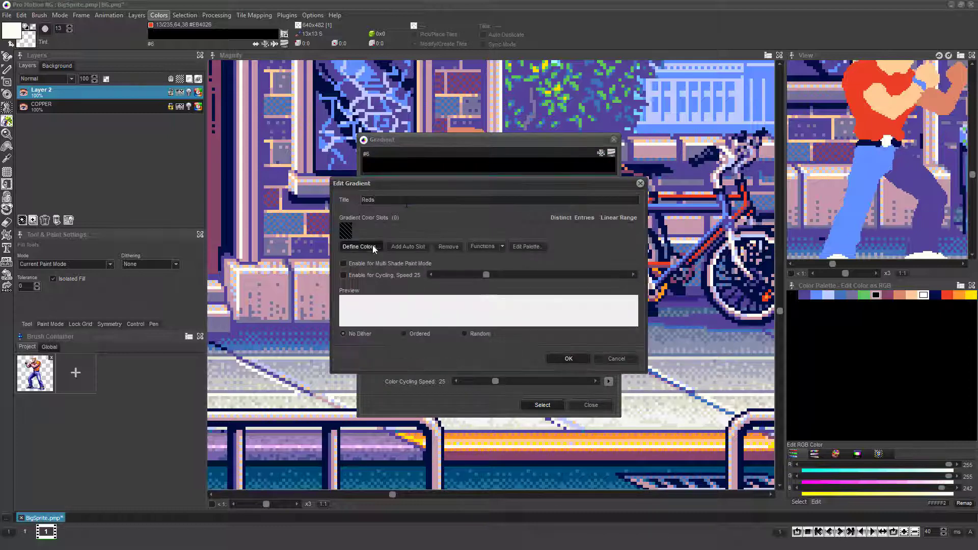
click(372, 245)
drag(609, 186, 544, 186)
click(542, 405)
drag(371, 231, 399, 231)
mouse_move(345, 230)
mouse_down()
mouse_move(400, 231)
mouse_move(345, 233)
mouse_up()
click(344, 264)
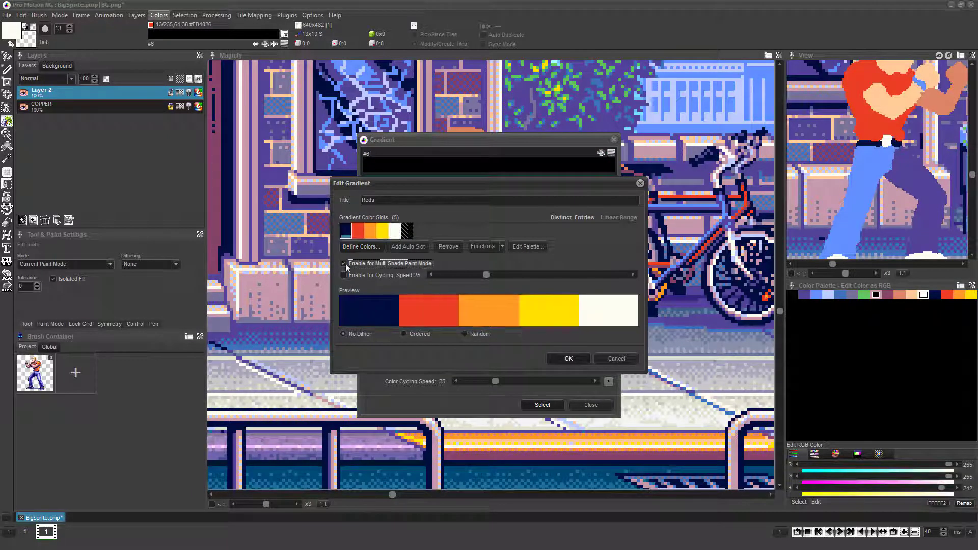
click(568, 358)
Step: Add a Skins gradient running navy, mauve, tan, peach and white, enabled for Multi Shade Paint Mode, and finish managing gradients
click(381, 371)
text(Flesh)
click(361, 247)
drag(497, 186, 560, 187)
click(504, 368)
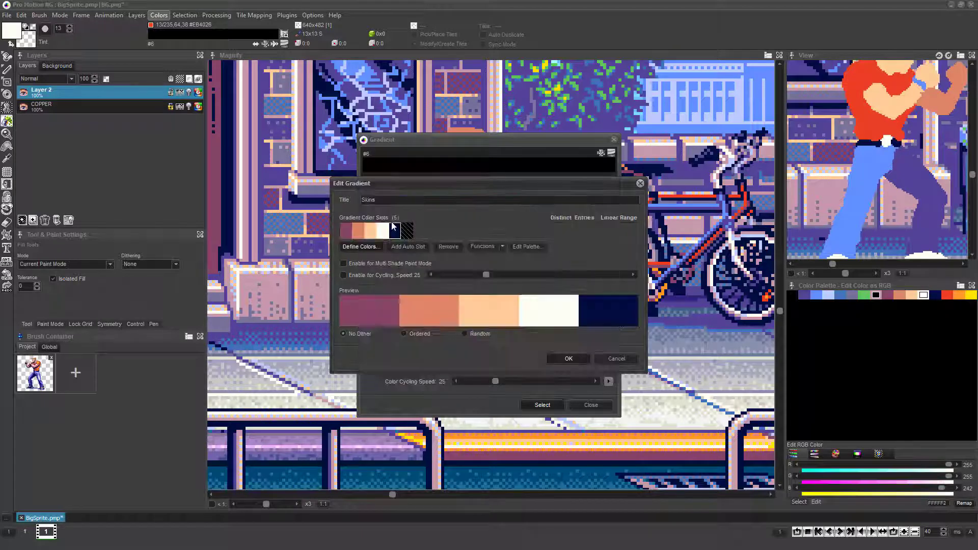
drag(399, 231, 345, 231)
click(344, 264)
click(568, 359)
click(382, 368)
click(617, 358)
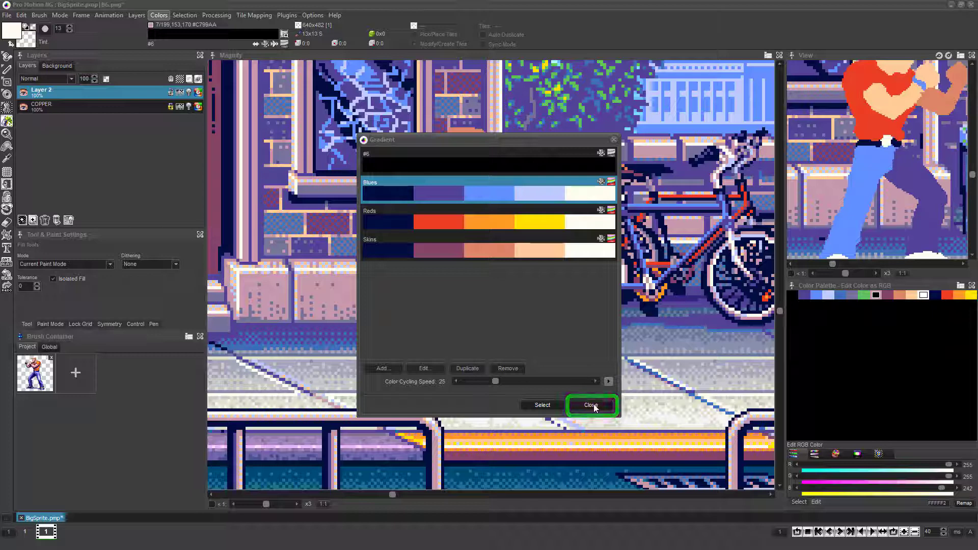
click(592, 405)
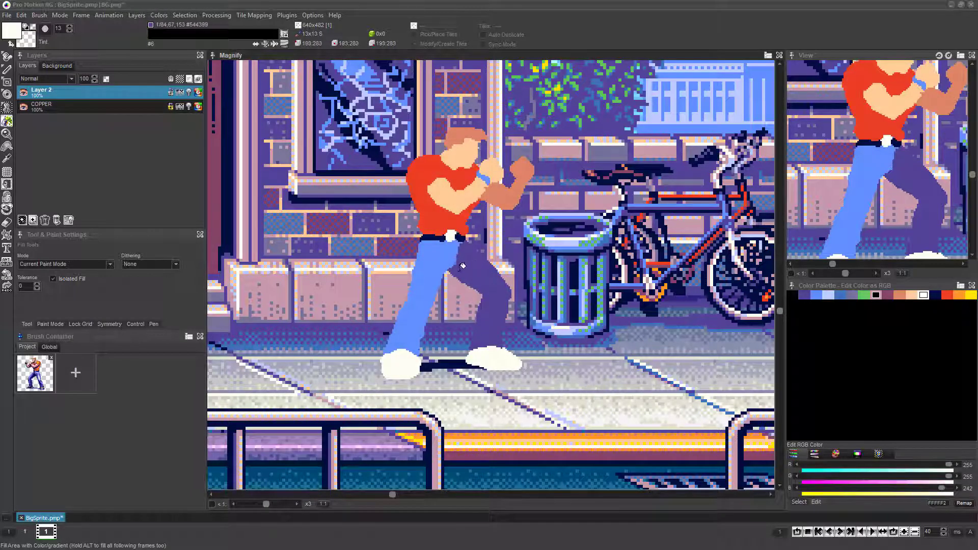
Step: Switch to continuous drawing in Multi Shade mode and paint light blue and white highlights down the fighter's front thigh
key(d)
scroll(430, 264, up, 2)
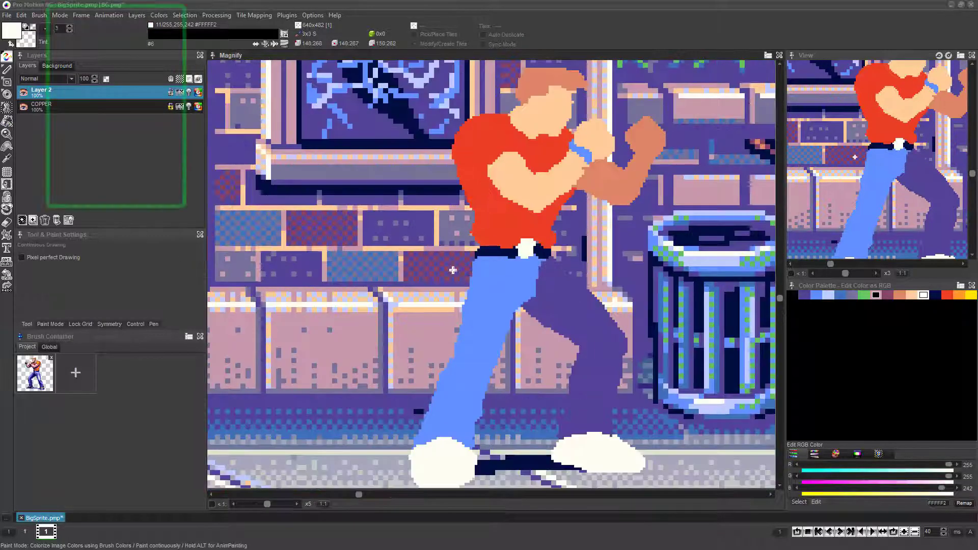
scroll(452, 268, down, 3)
click(60, 16)
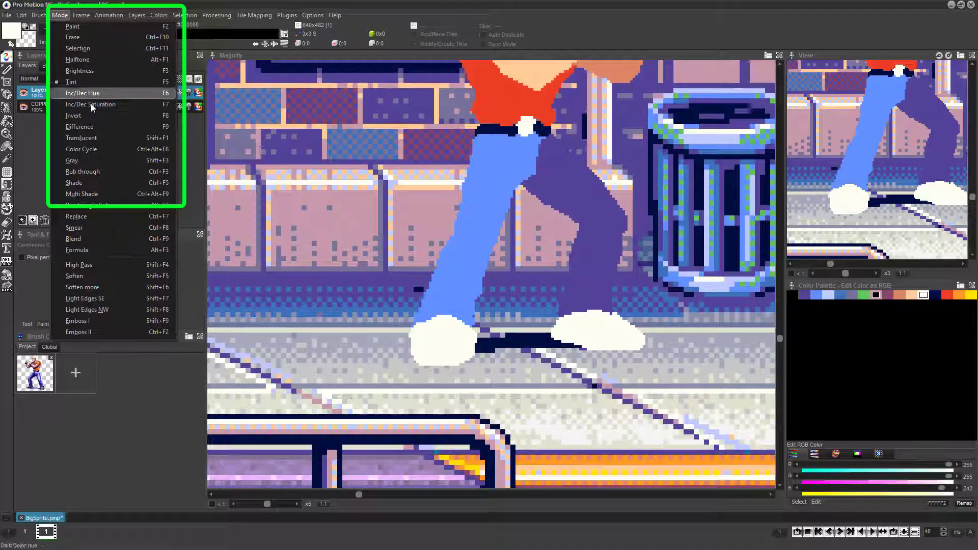
click(81, 194)
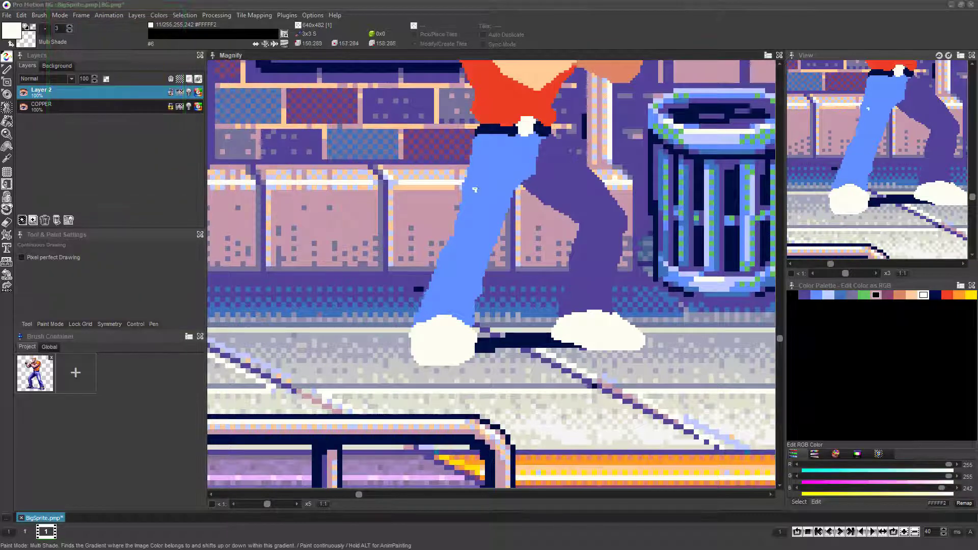
mouse_move(488, 156)
mouse_down()
mouse_move(478, 217)
mouse_move(494, 193)
mouse_move(487, 170)
mouse_up()
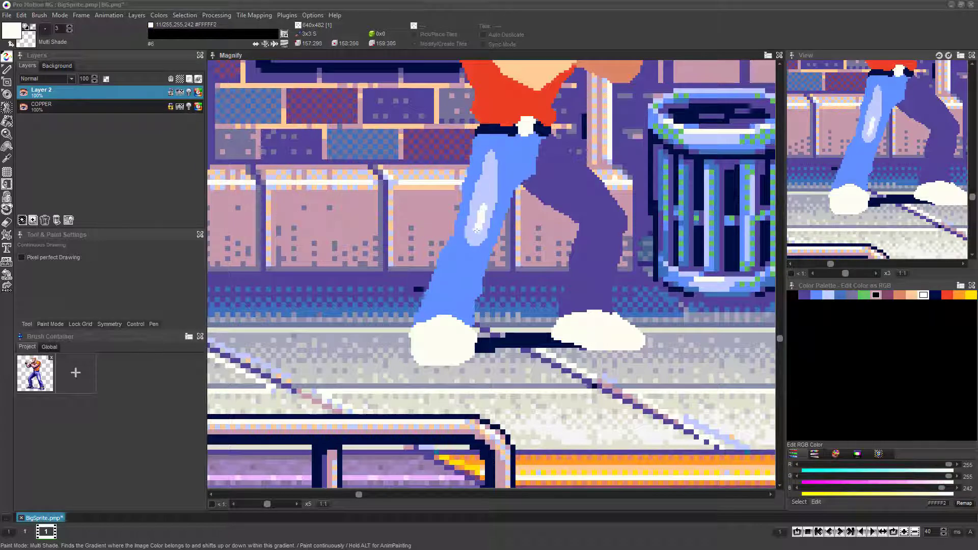
Step: Darken the front trouser leg with Multi Shade along its inner and outer edges and around the crotch
drag(504, 198, 484, 260)
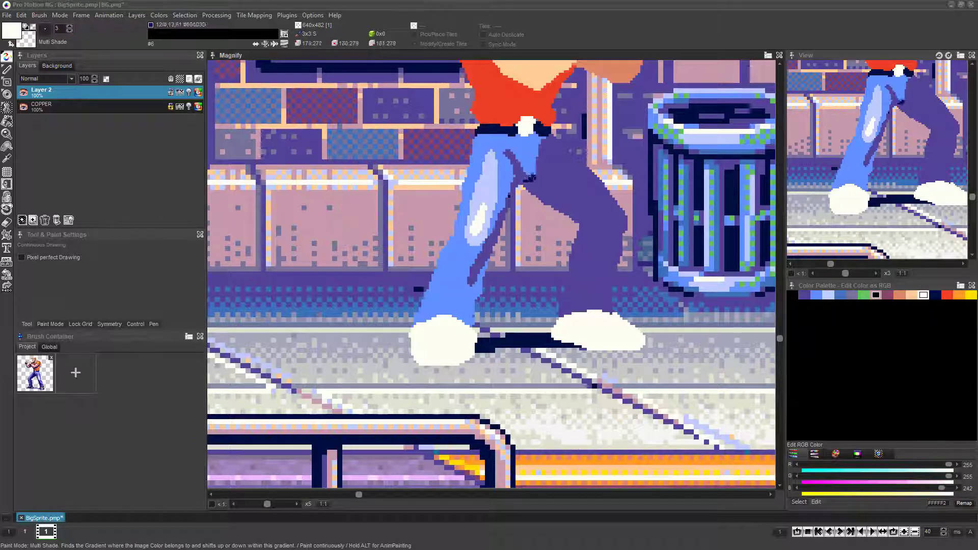
drag(531, 177, 539, 160)
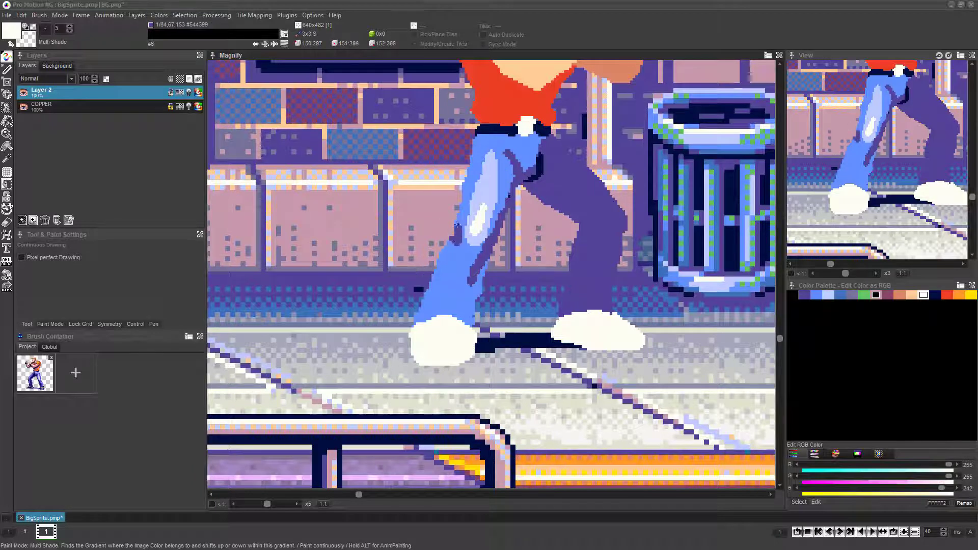
mouse_move(456, 225)
mouse_down()
mouse_move(487, 136)
mouse_move(447, 164)
mouse_up()
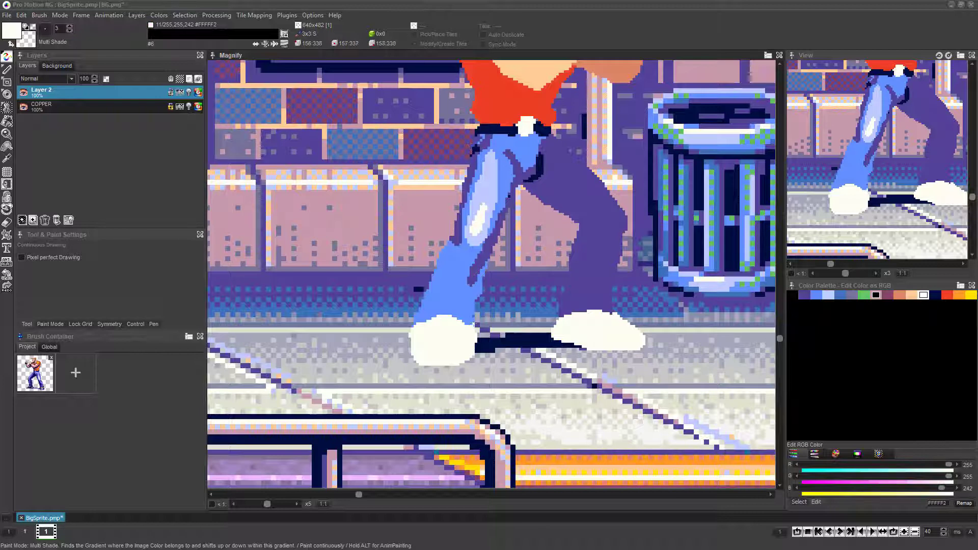
Step: Increase the brush size to 6 and shade the fighter's shirt and arms with dark edges and a white upper-arm highlight
scroll(511, 188, up, 3)
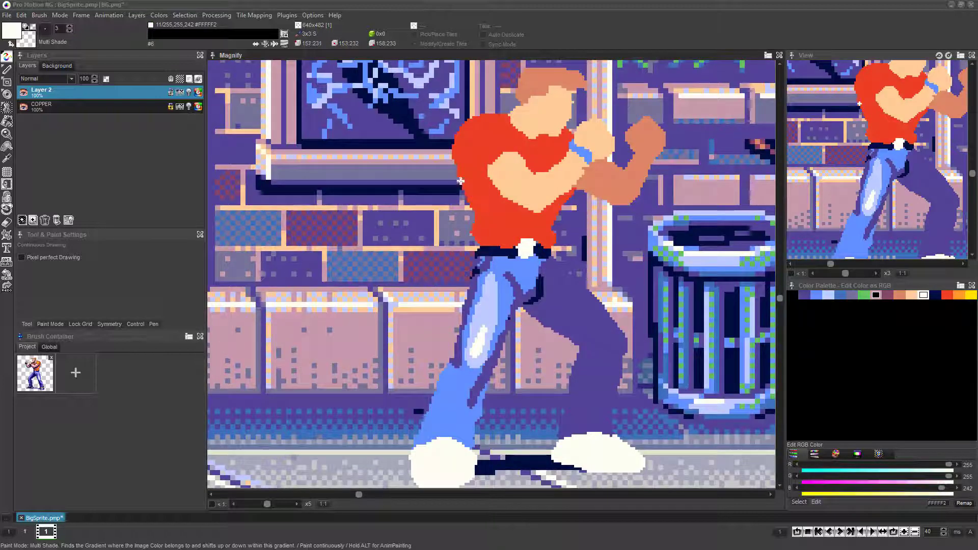
key(plus)
key(plus)
key(plus)
mouse_move(475, 114)
mouse_down()
mouse_move(463, 196)
mouse_move(477, 268)
mouse_move(461, 334)
mouse_up()
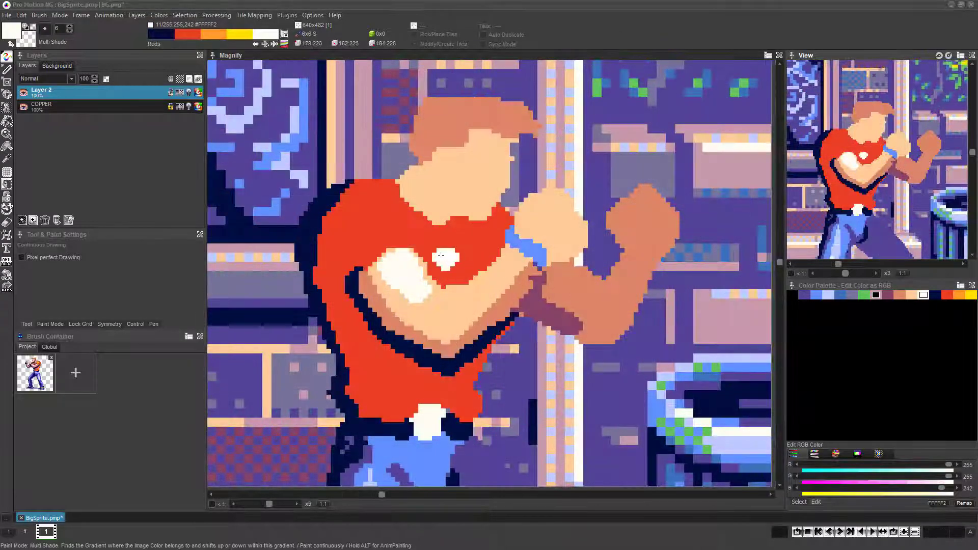
Step: Try to darken the white upper-arm highlight and lighten the adjoining red shirt with Multi Shade, and undo the strokes
mouse_move(405, 280)
mouse_down()
mouse_move(388, 310)
mouse_move(403, 299)
mouse_move(397, 252)
mouse_up()
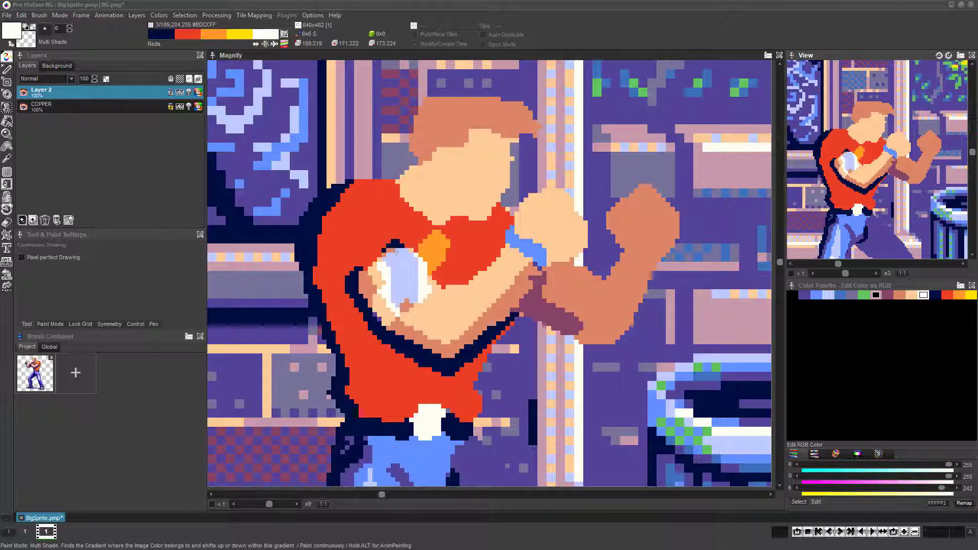
click(473, 288)
key(ctrl+z)
key(ctrl+z)
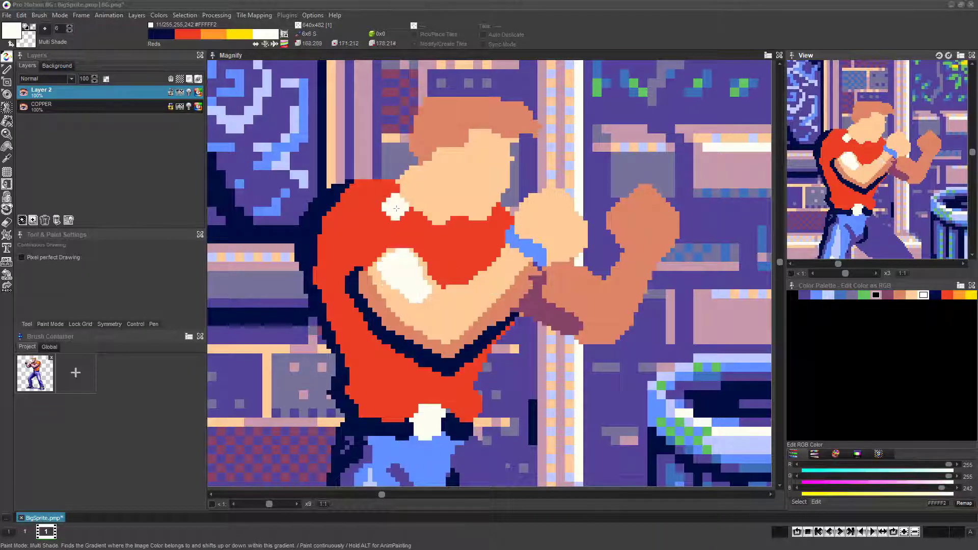
Step: Try to shade a strip from the shirt's shoulder across the white arm highlight and forearm, and undo these strokes
drag(395, 209, 430, 331)
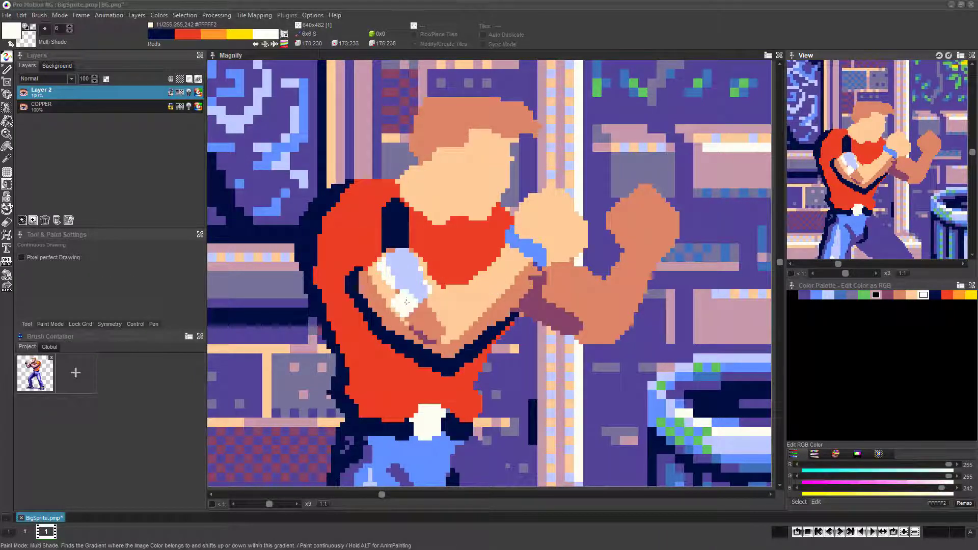
click(419, 288)
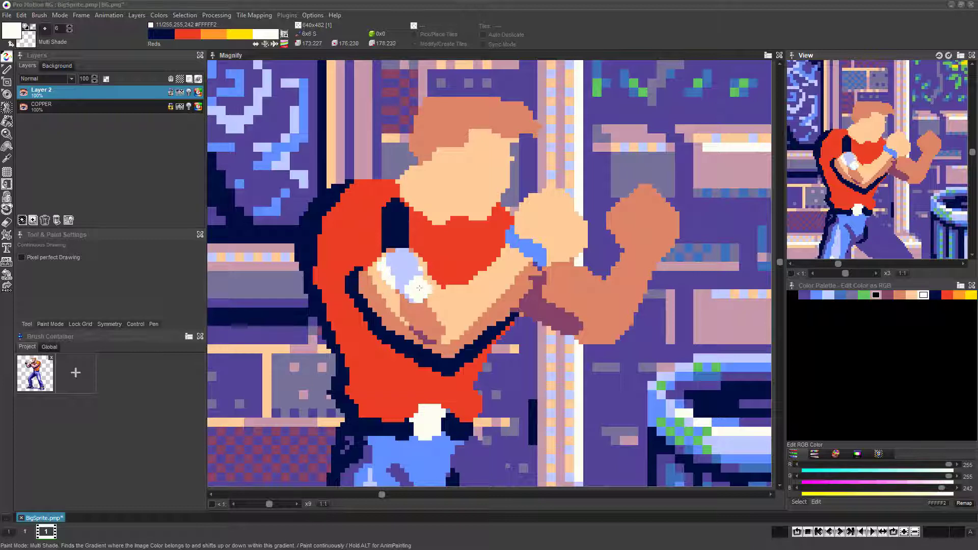
drag(400, 265, 413, 296)
key(ctrl+z)
key(ctrl+z)
key(ctrl+z)
key(ctrl+z)
key(ctrl+z)
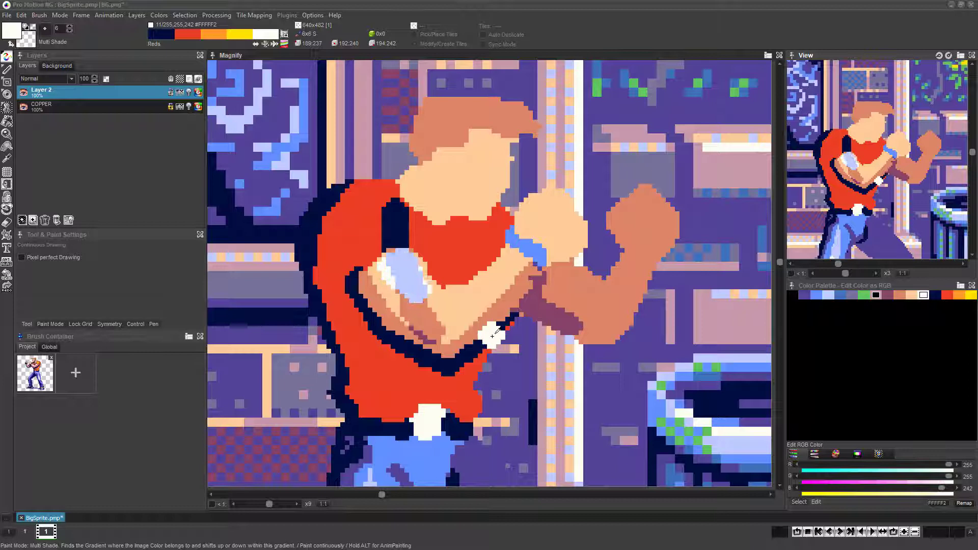
Step: Disable the Blues and Reds gradients for Multi Shade and refine the edge of the white arm highlight with a 1-pixel brush
click(284, 34)
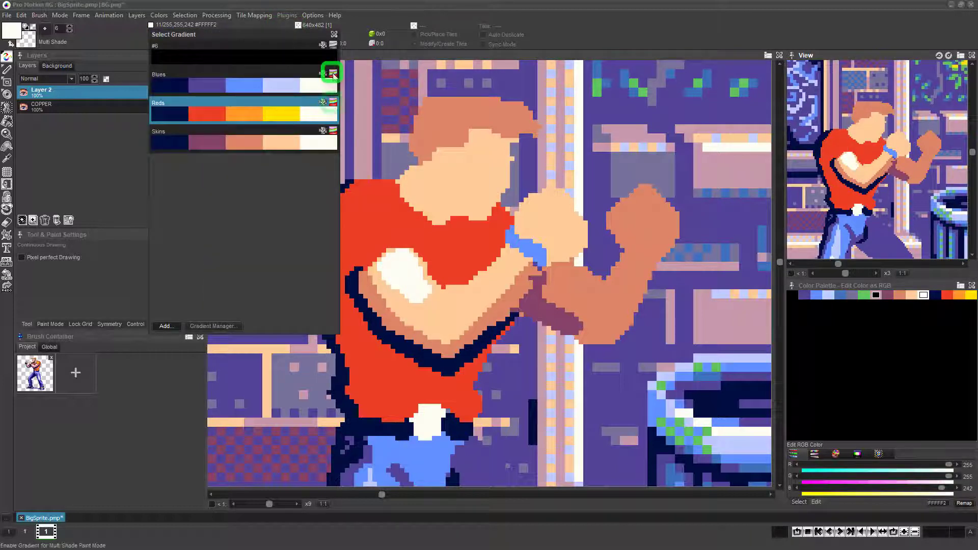
click(333, 103)
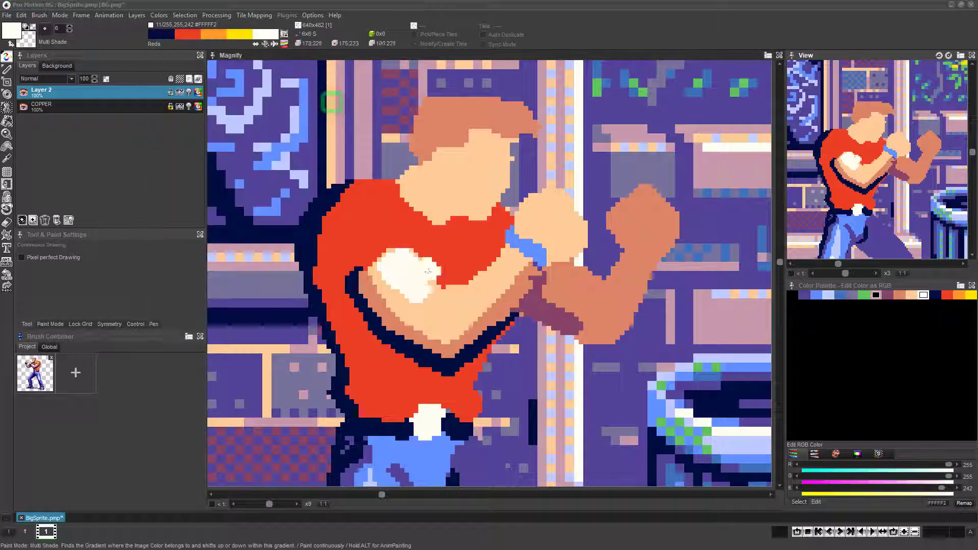
scroll(421, 310, up, 2)
key(period)
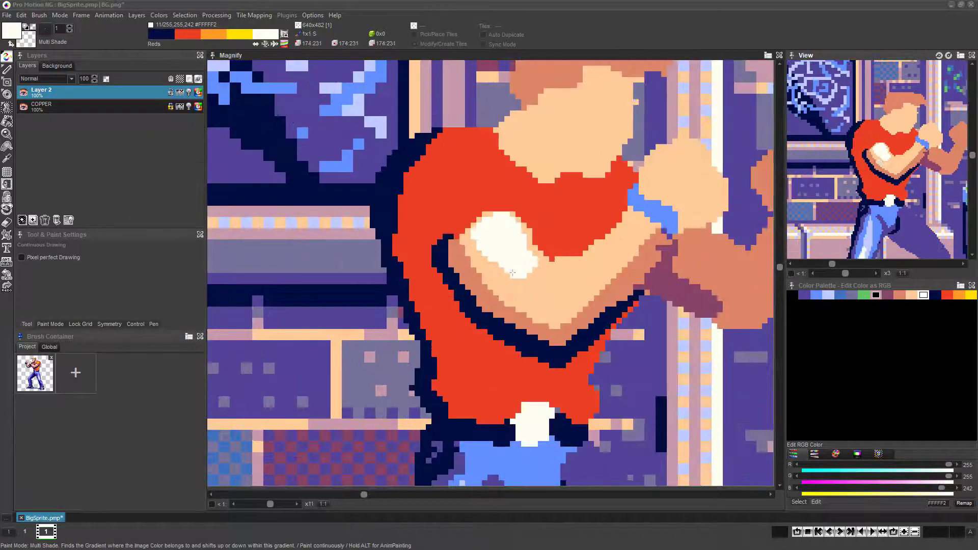
drag(512, 273, 511, 274)
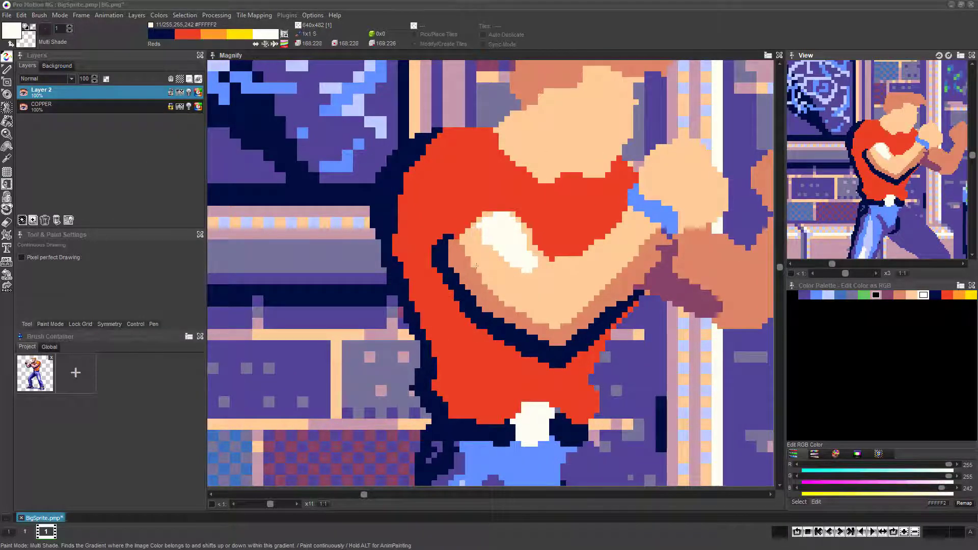
Step: Set the brush size to 5 and darken the underside of the front upper arm with Multi Shade
key(plus)
key(plus)
key(plus)
key(plus)
mouse_move(462, 248)
mouse_down()
mouse_move(491, 295)
mouse_move(468, 259)
mouse_move(552, 334)
mouse_up()
key(ctrl+z)
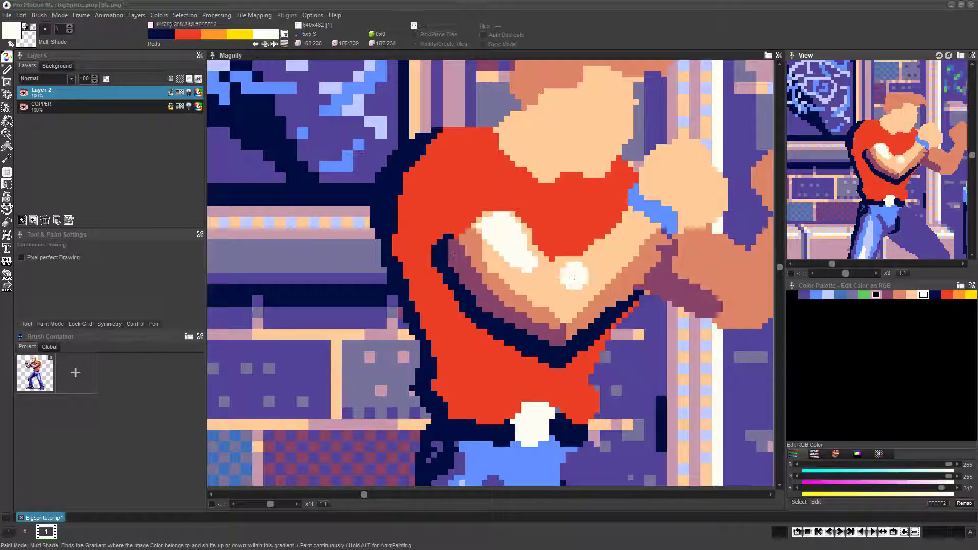
Step: With a 3-pixel brush, give the forearm a white highlight and darkened lower edge, and shade the front fist with white knuckles and darker edges
key(bracketleft)
key(bracketright)
key(minus)
key(minus)
mouse_move(570, 271)
mouse_down()
mouse_move(625, 238)
mouse_move(576, 283)
mouse_up()
mouse_move(661, 244)
mouse_down()
mouse_move(573, 336)
mouse_move(665, 245)
mouse_up()
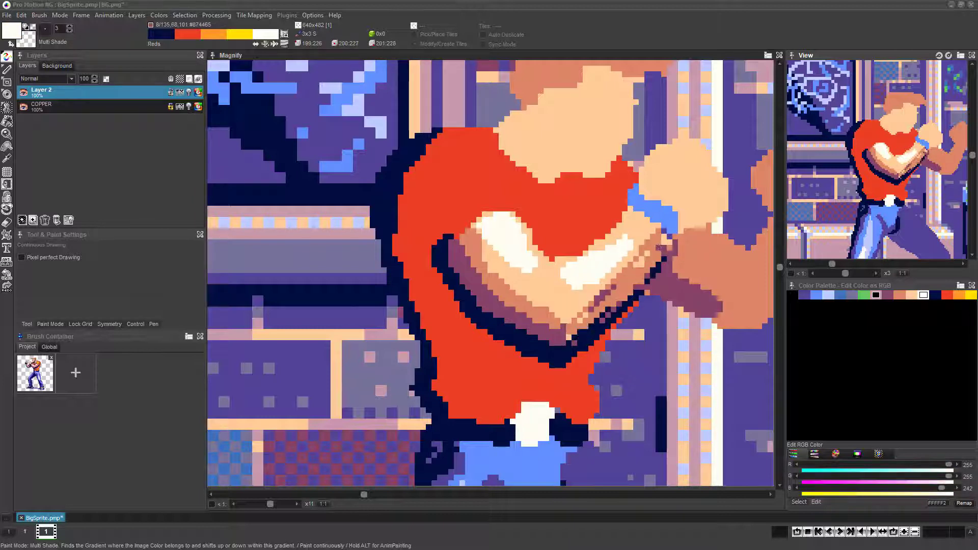
drag(540, 270, 579, 247)
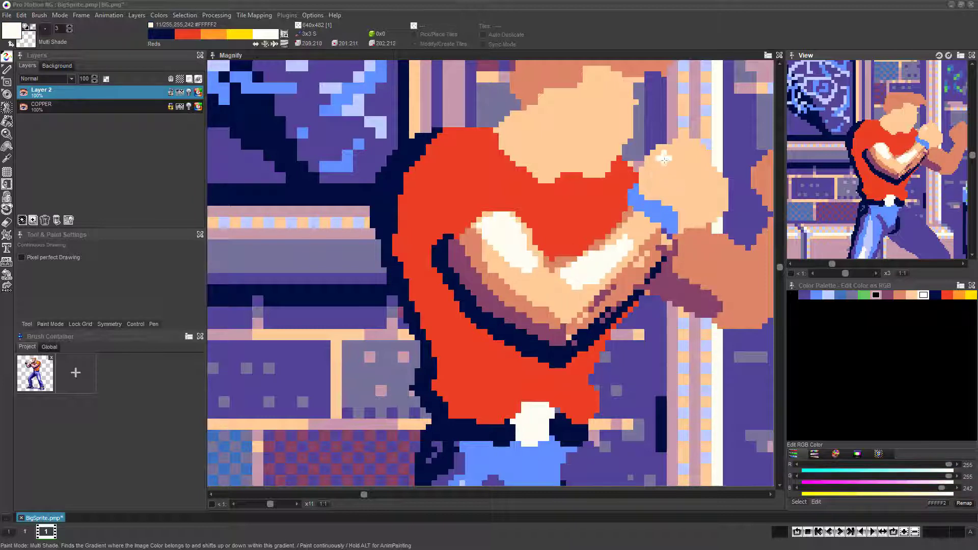
mouse_move(665, 159)
mouse_down()
mouse_move(718, 160)
mouse_move(731, 212)
mouse_move(679, 237)
mouse_move(690, 196)
mouse_move(646, 163)
mouse_move(685, 214)
mouse_up()
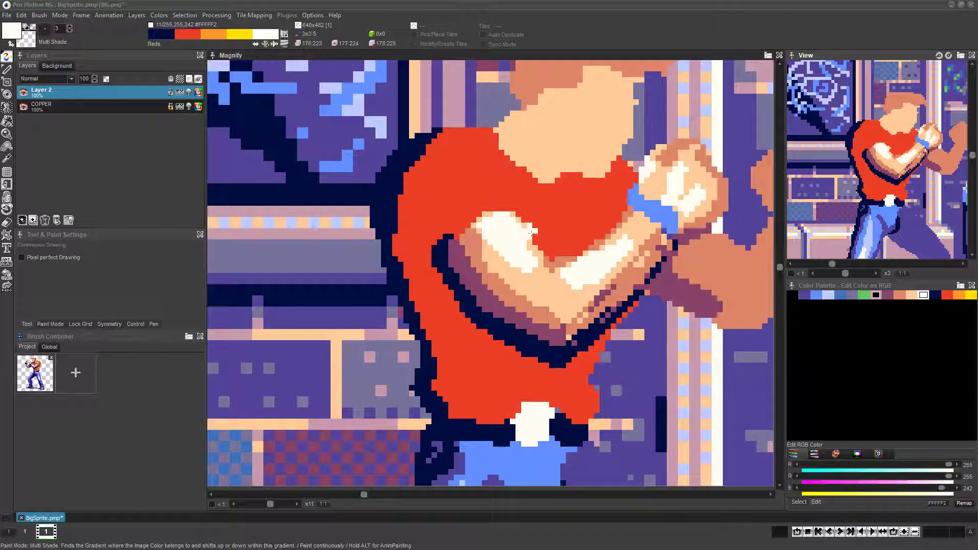
scroll(531, 233, down, 3)
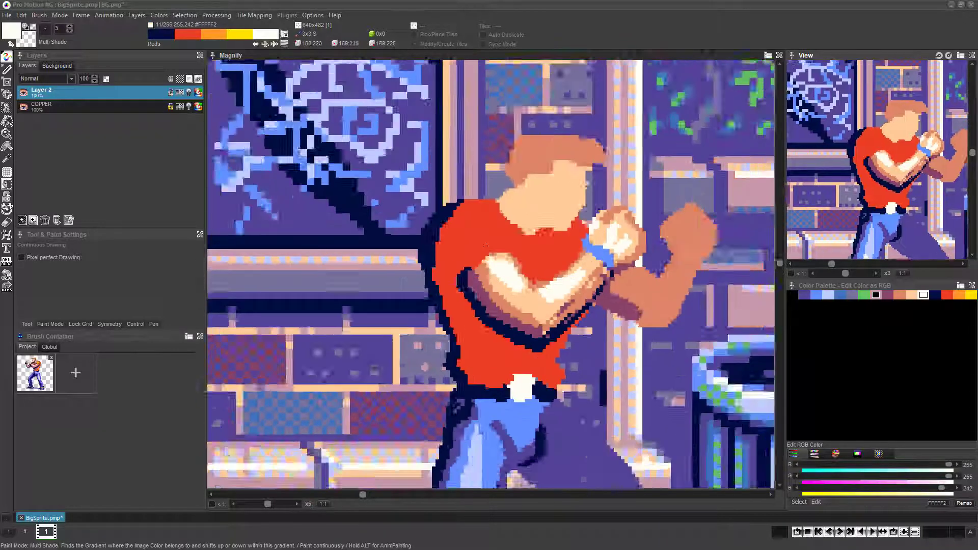
Step: Copy dark navy and white into unused palette slots and shade the shirt's shoulder and jeans with a 7-pixel Multi Shade brush
key(c)
key(c)
key(c)
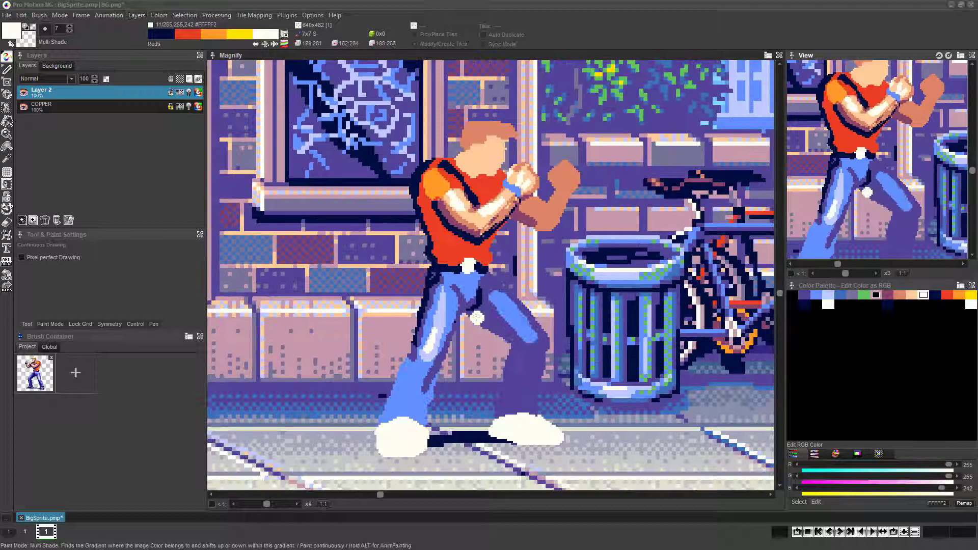
mouse_move(477, 318)
mouse_down()
mouse_move(504, 397)
mouse_move(540, 377)
mouse_up()
drag(540, 377, 548, 420)
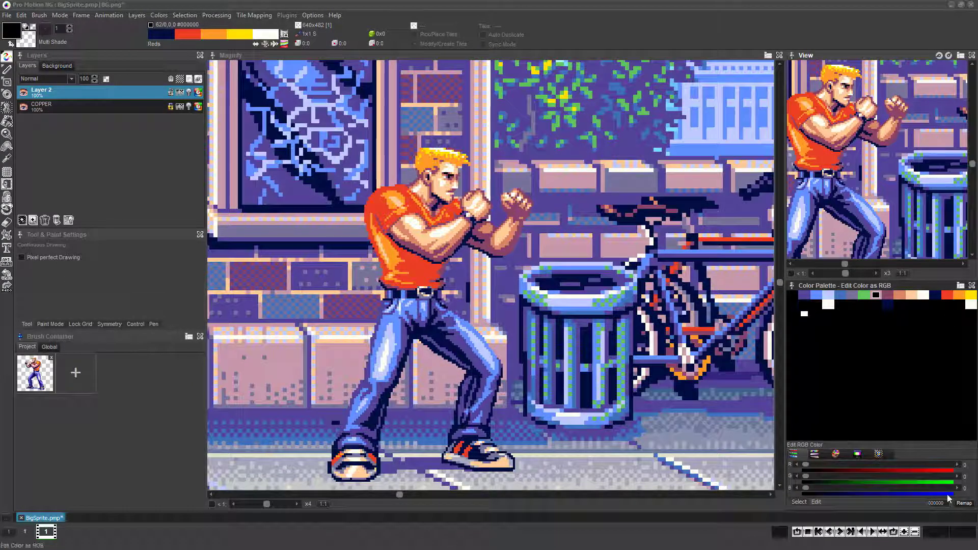
Step: Overwrite the duplicate dark navy and white palette entries with black, remapping the current layer as the duplicates are cleared
click(962, 502)
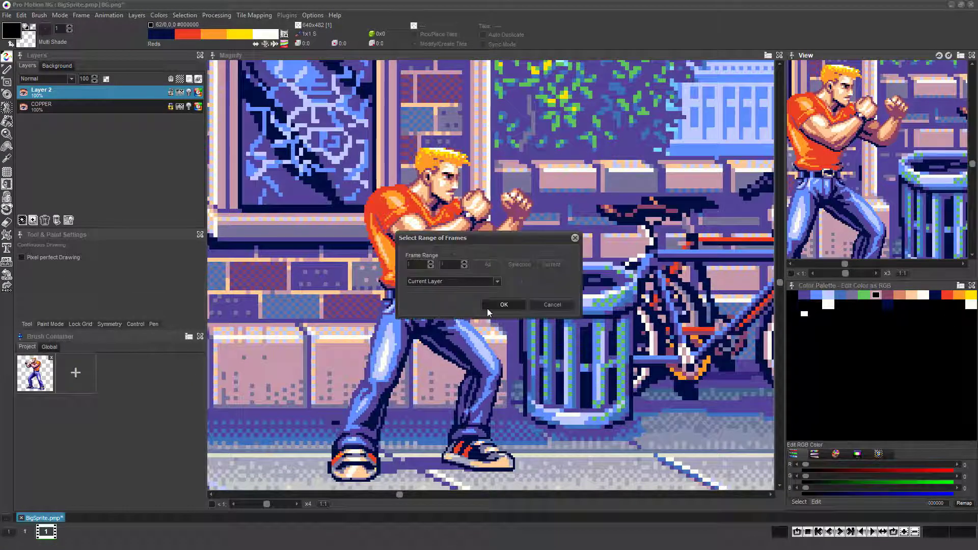
click(487, 309)
key(c)
click(962, 503)
click(493, 304)
key(c)
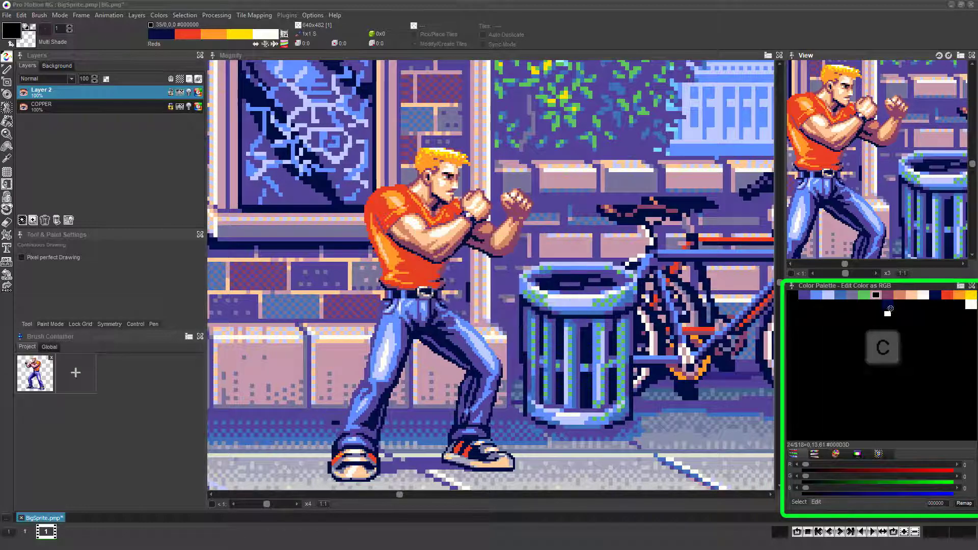
key(c)
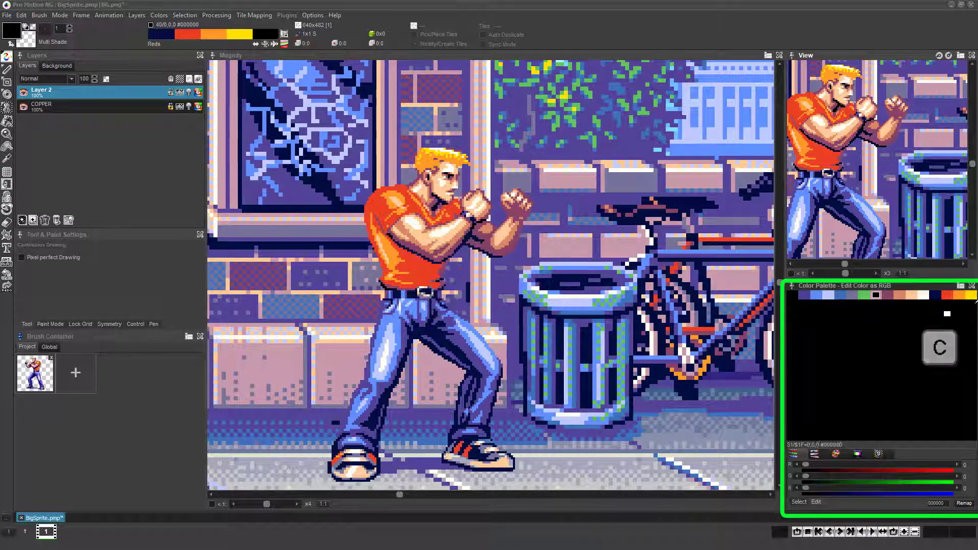
click(963, 504)
click(506, 305)
Step: In normal Paint mode, add white highlights to the forehead and cheek and draw dark navy lines (#000D3D) along the jaw
scroll(595, 317, down, 1)
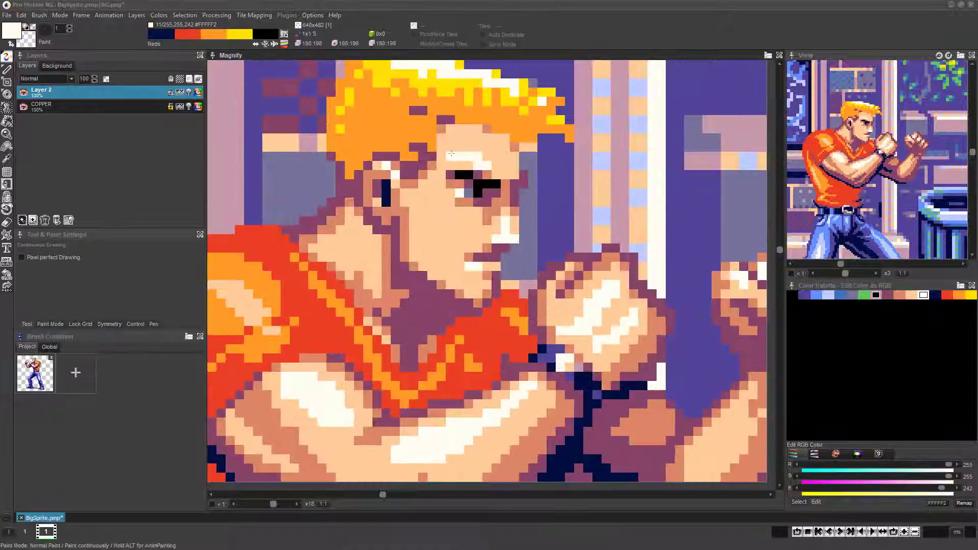
drag(451, 154, 467, 137)
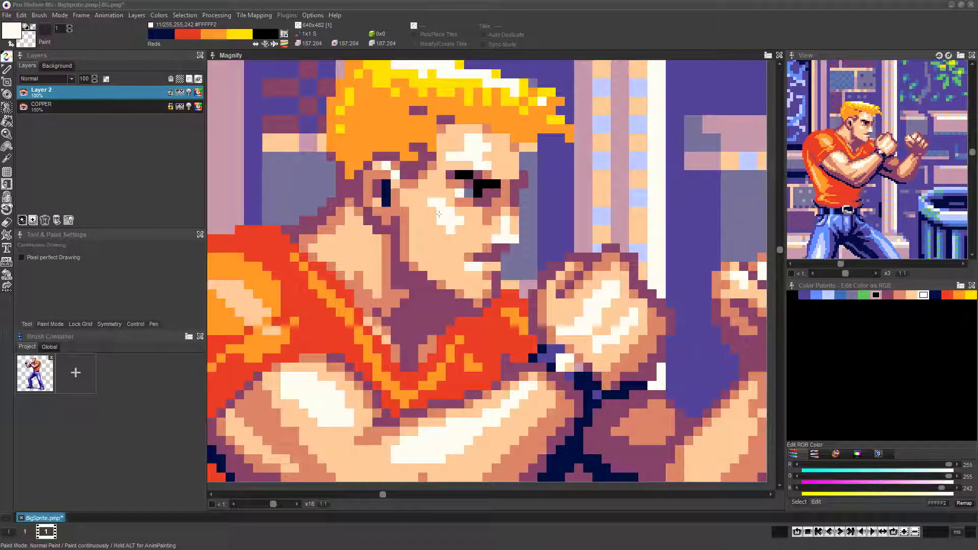
key(bracketright)
key(l)
drag(469, 312, 405, 266)
Step: Sample the white (#FFFFF2) from the cheek highlight and examine the whole fighter against the street scene
scroll(501, 257, down, 5)
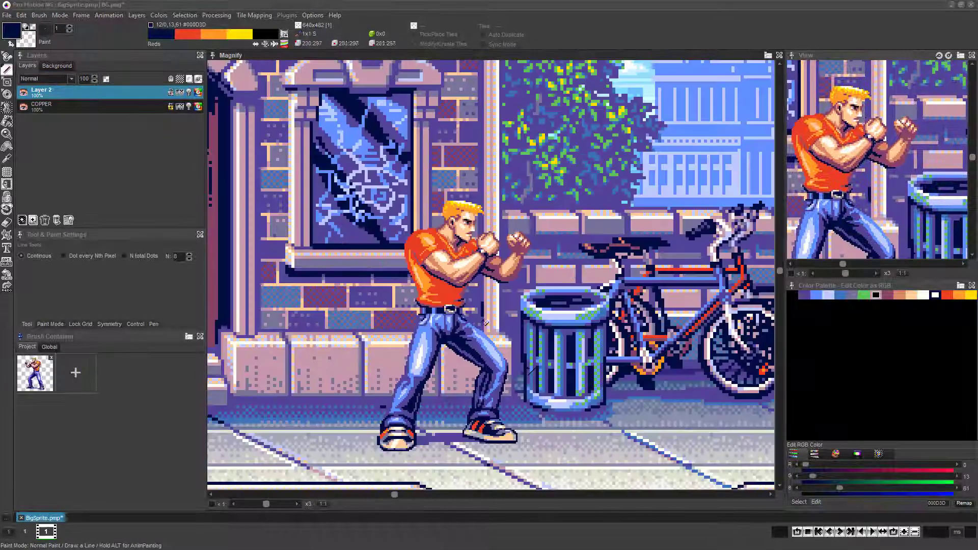
scroll(402, 196, up, 4)
key(comma)
click(631, 95)
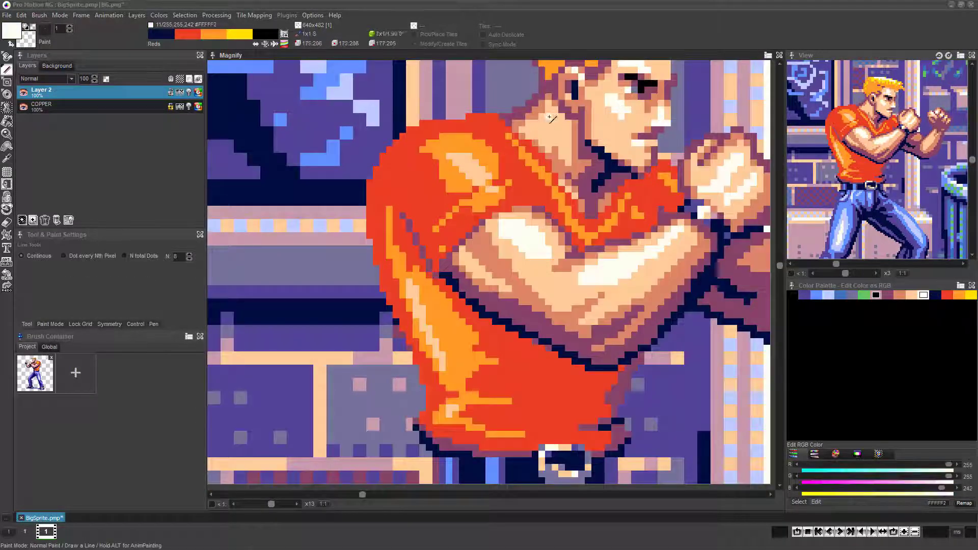
scroll(545, 122, down, 5)
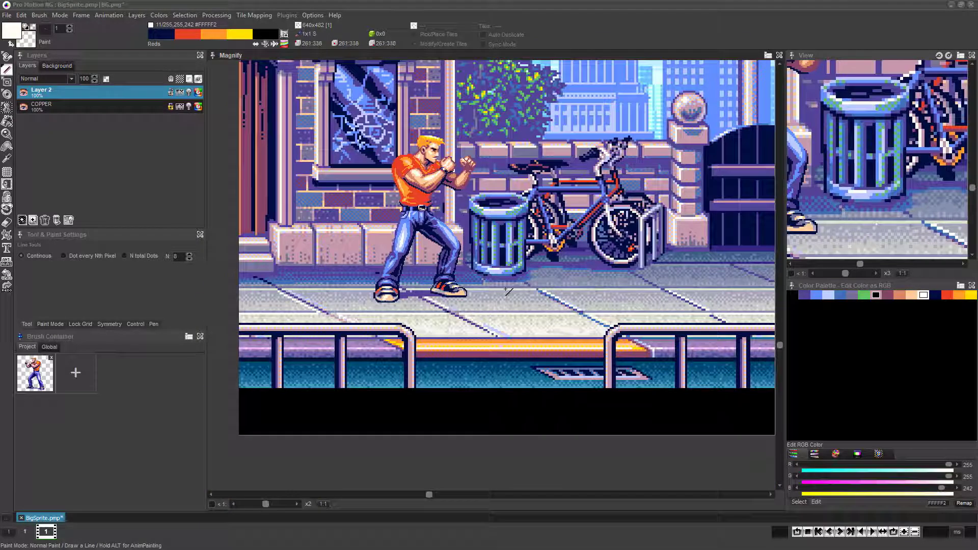
scroll(508, 288, up, 2)
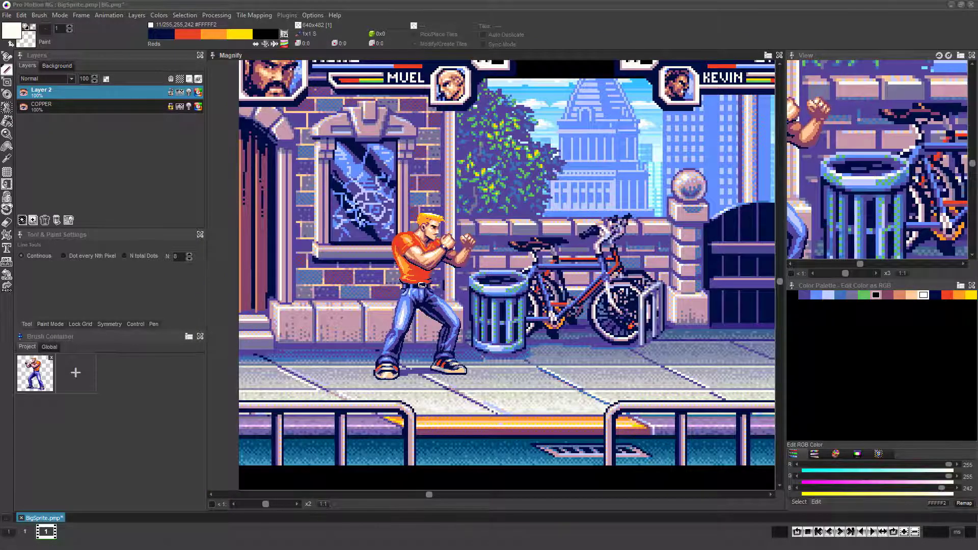